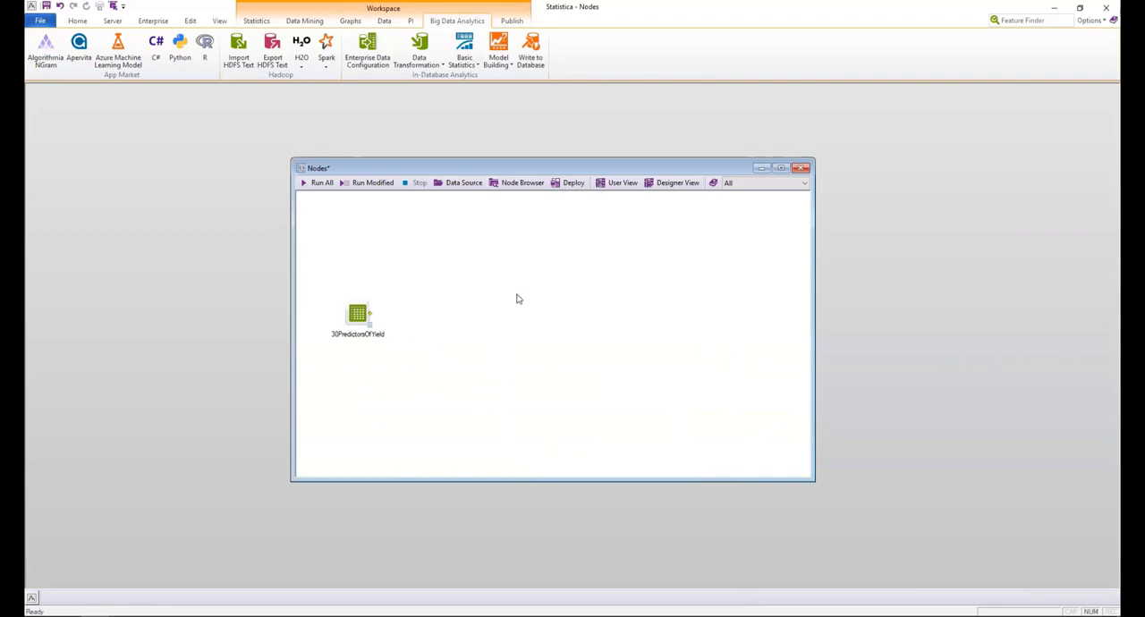
Add an Advanced Regression Trees (C&RT) node to the workspace and connect the 30PredictorsOfYield data source to it.
left_click(302, 24)
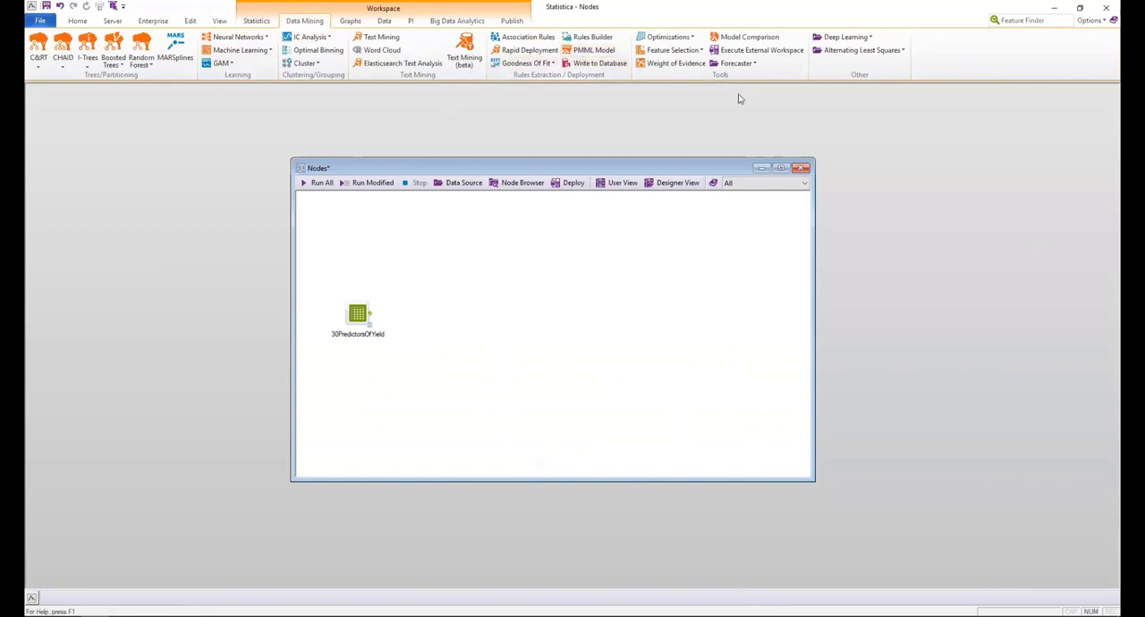
left_click(80, 65)
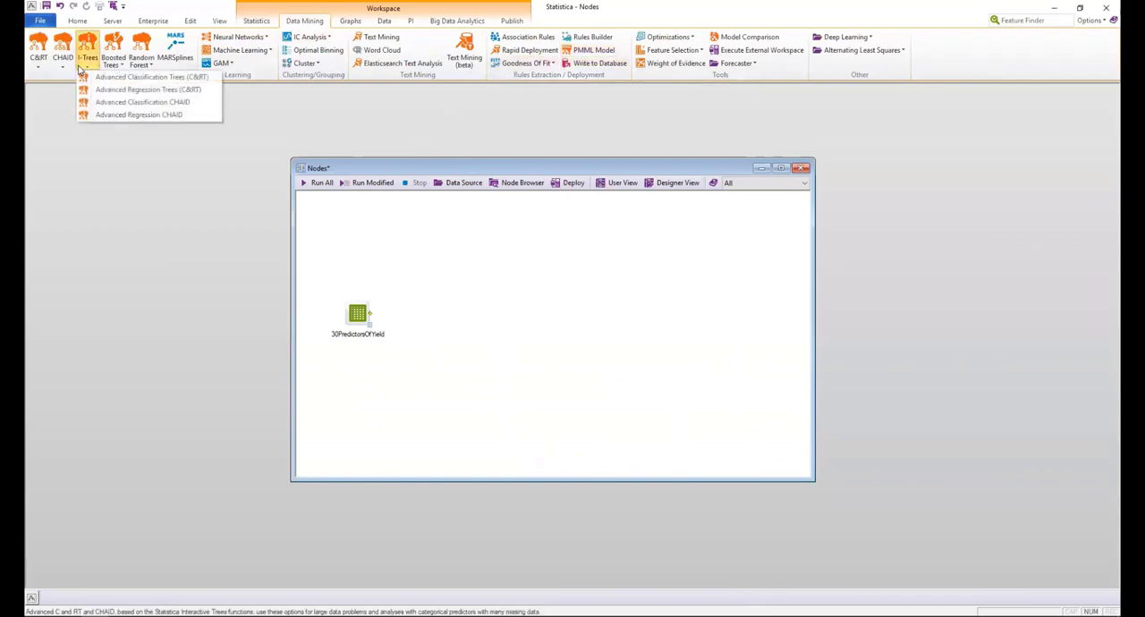
left_click(123, 93)
left_click_drag(333, 211, 465, 226)
left_click_drag(371, 314, 484, 242)
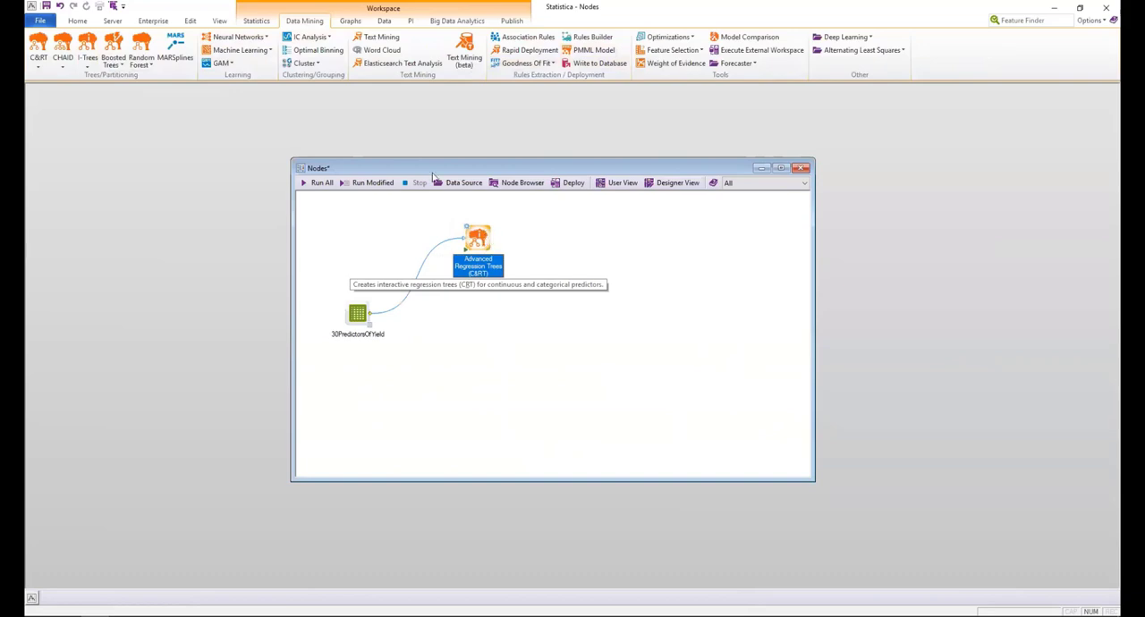
left_click(456, 21)
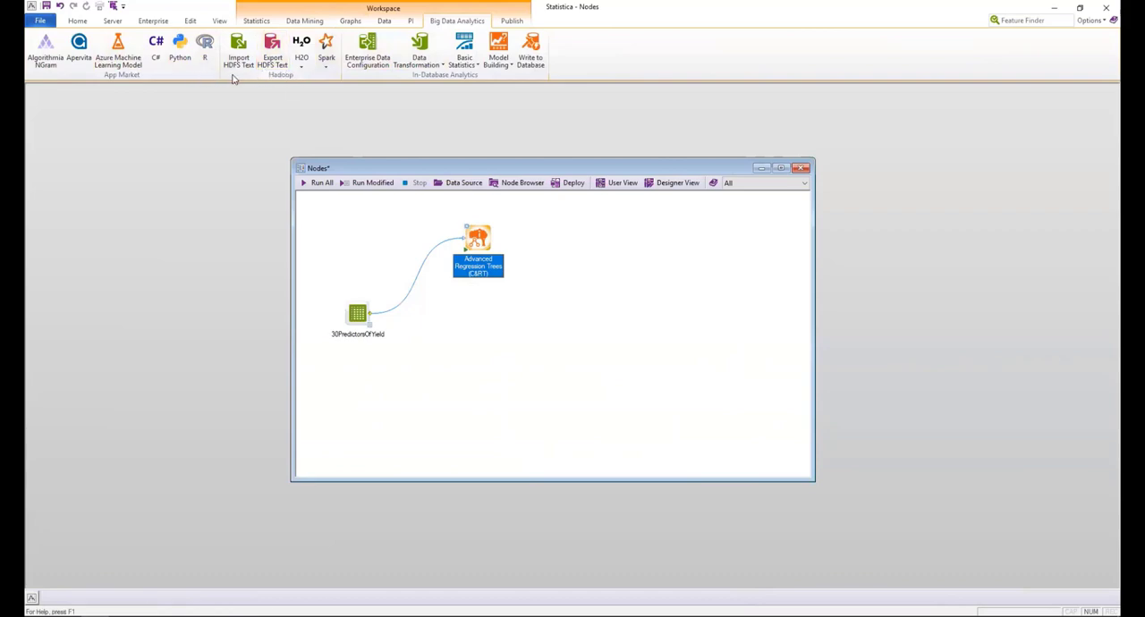
left_click(304, 22)
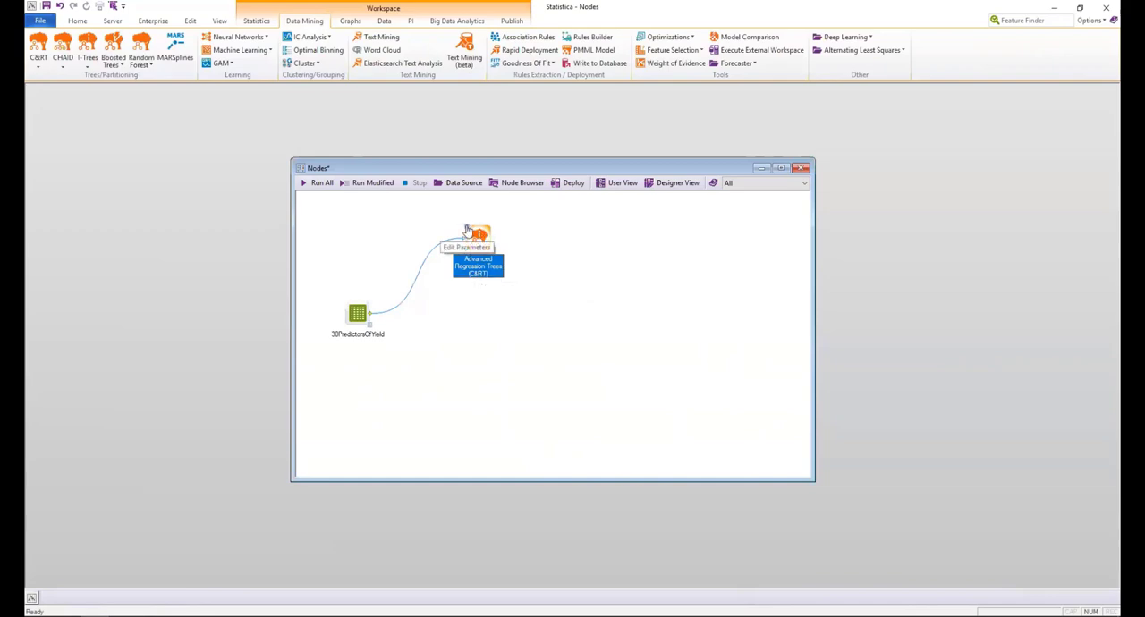
Set Yield as the dependent variable and variables 2-30 as continuous predictors for the Advanced Regression Trees node.
left_click(467, 230)
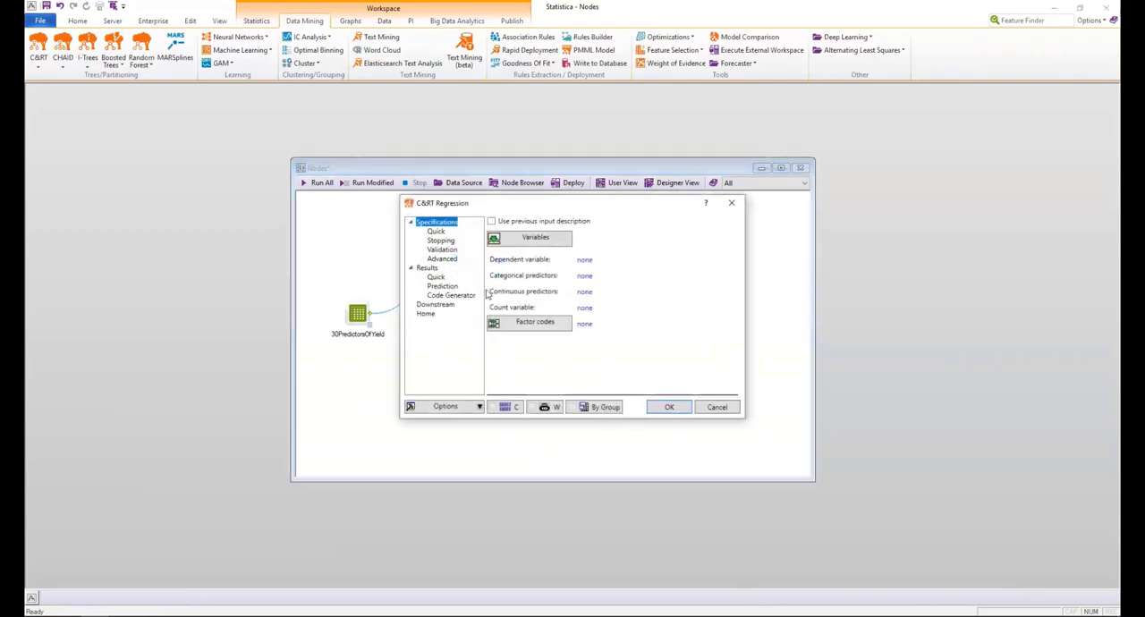
left_click(529, 238)
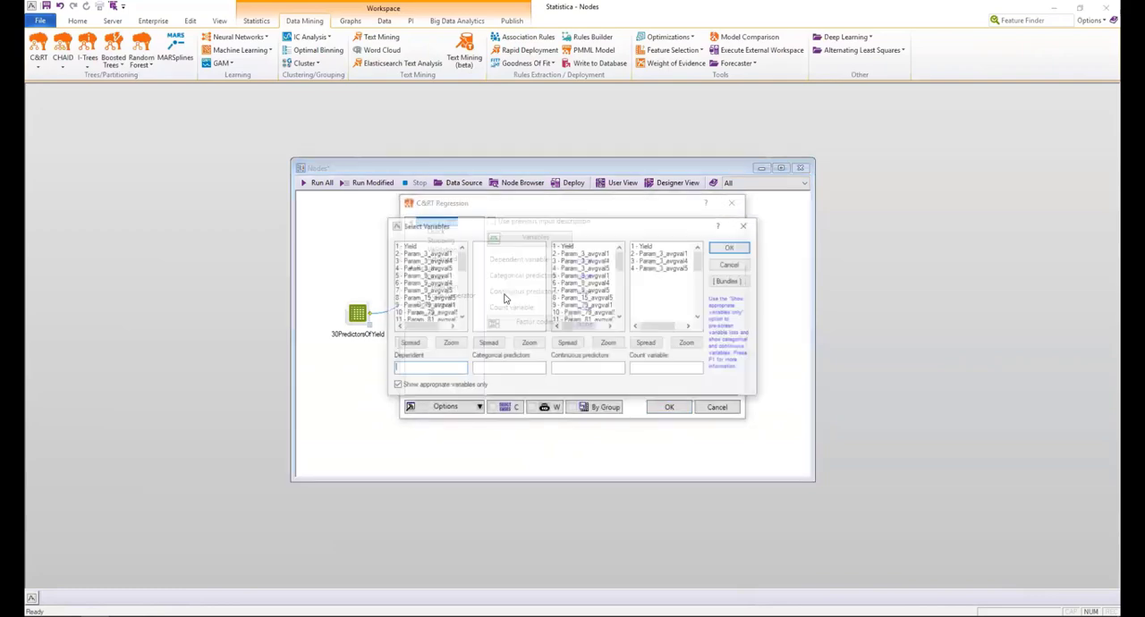
left_click(407, 246)
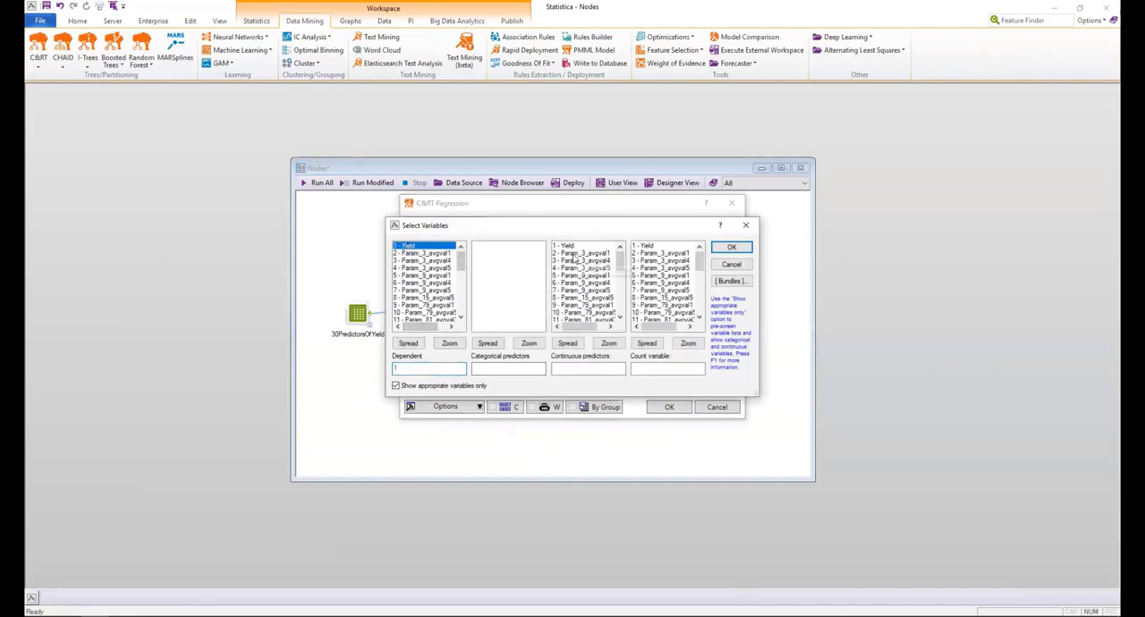
left_click_drag(575, 261, 579, 313)
left_click(729, 248)
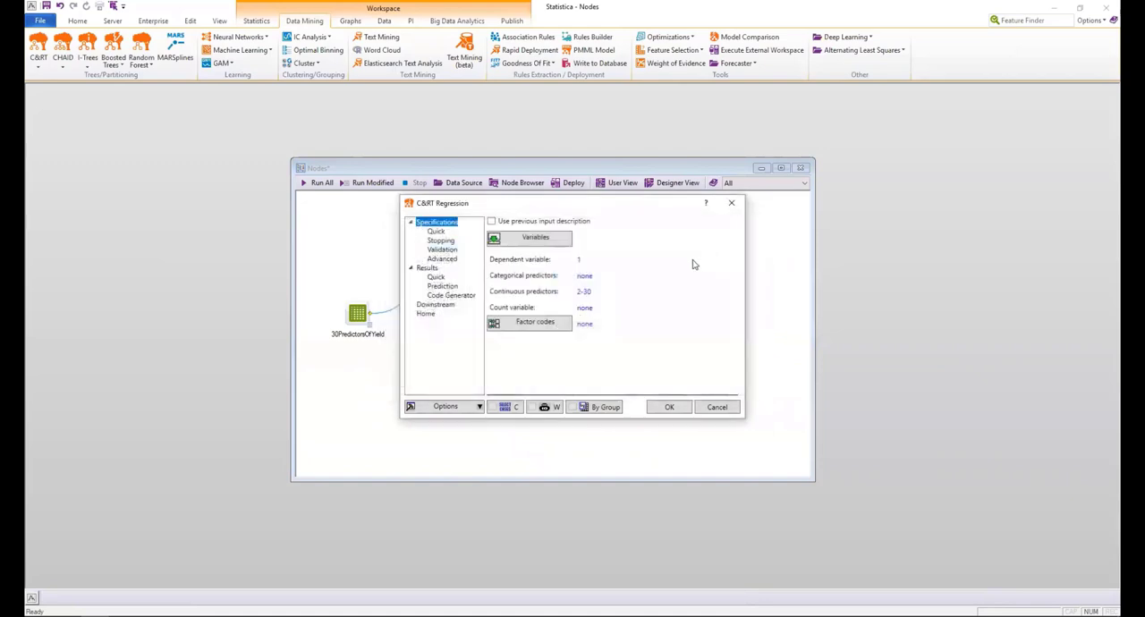
Review the tree's specification settings and include the advanced scrollable tree and the importance plot in its results.
left_click(437, 232)
left_click(439, 241)
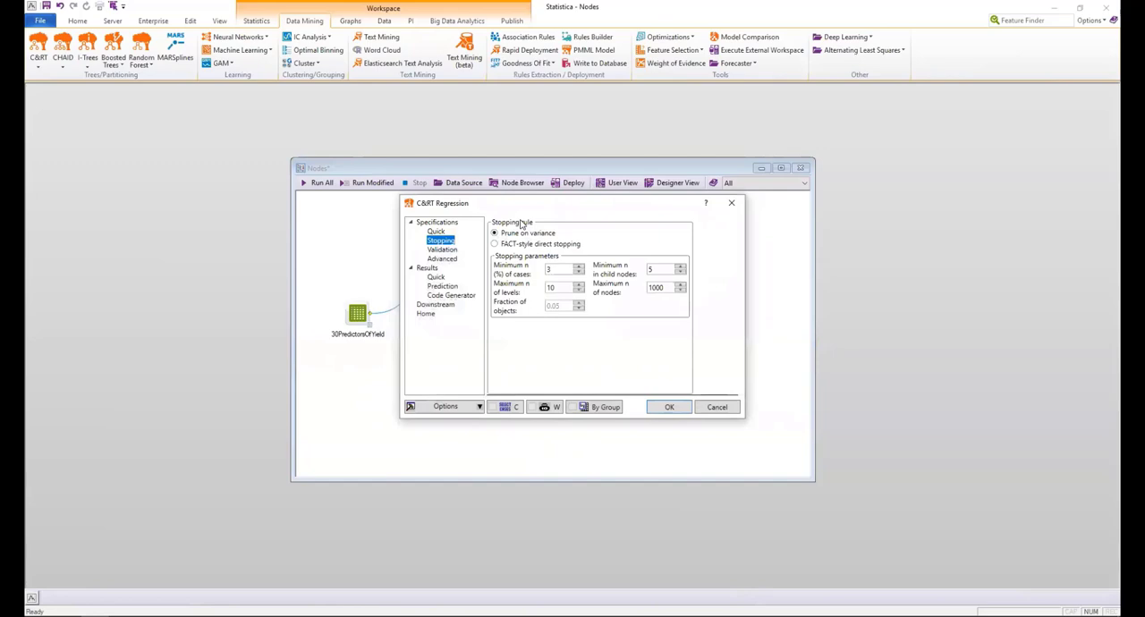
left_click(446, 252)
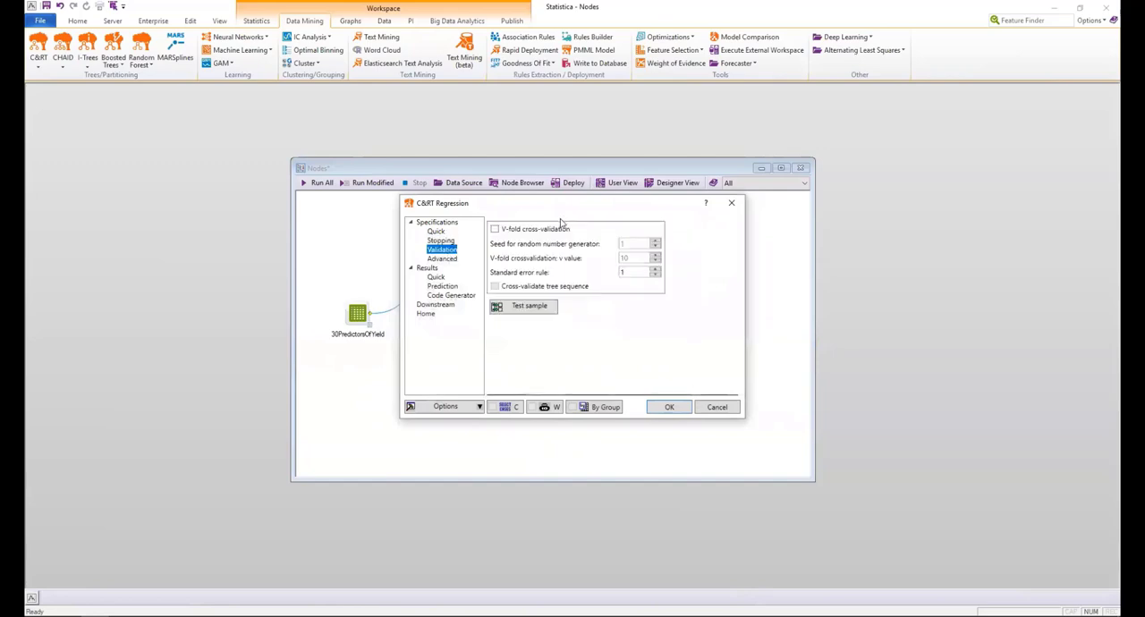
left_click(448, 258)
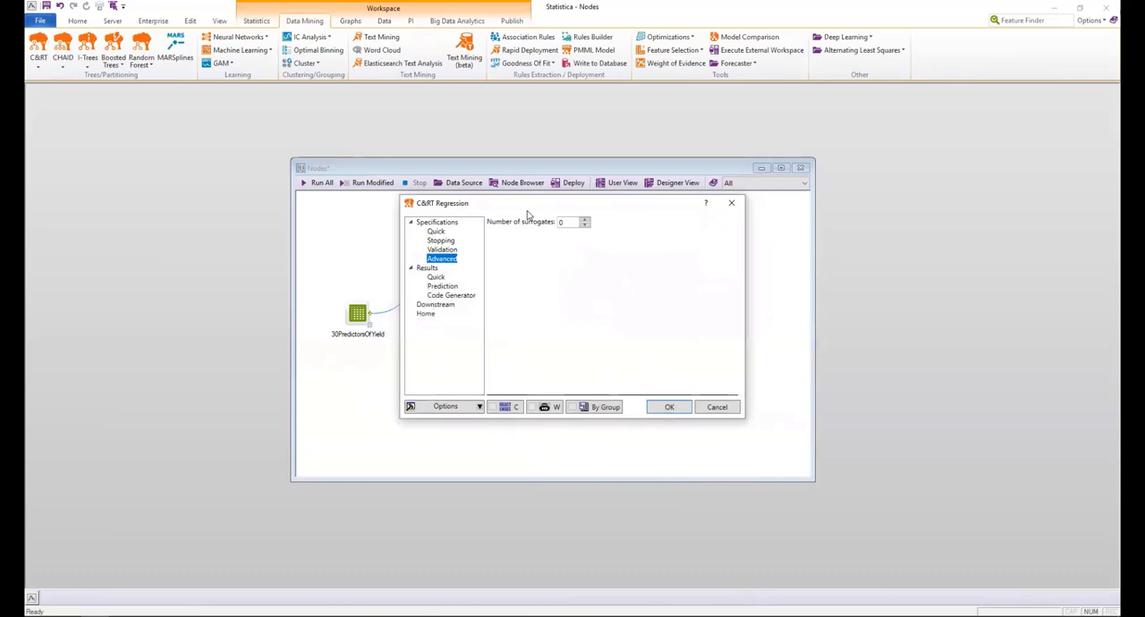
left_click(425, 269)
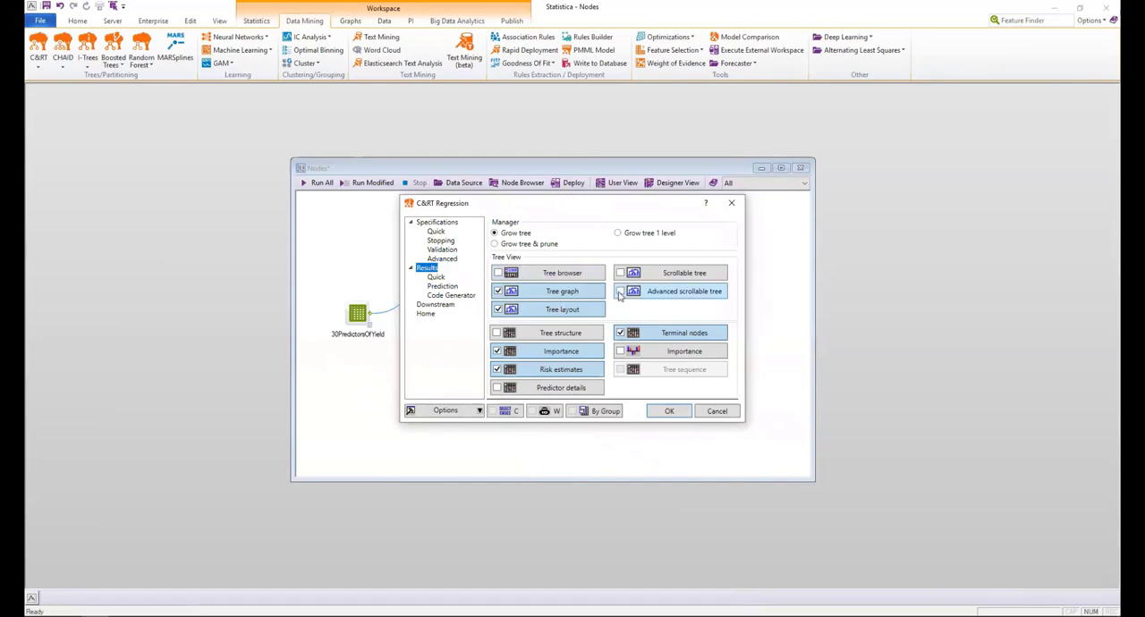
left_click(621, 293)
left_click(619, 351)
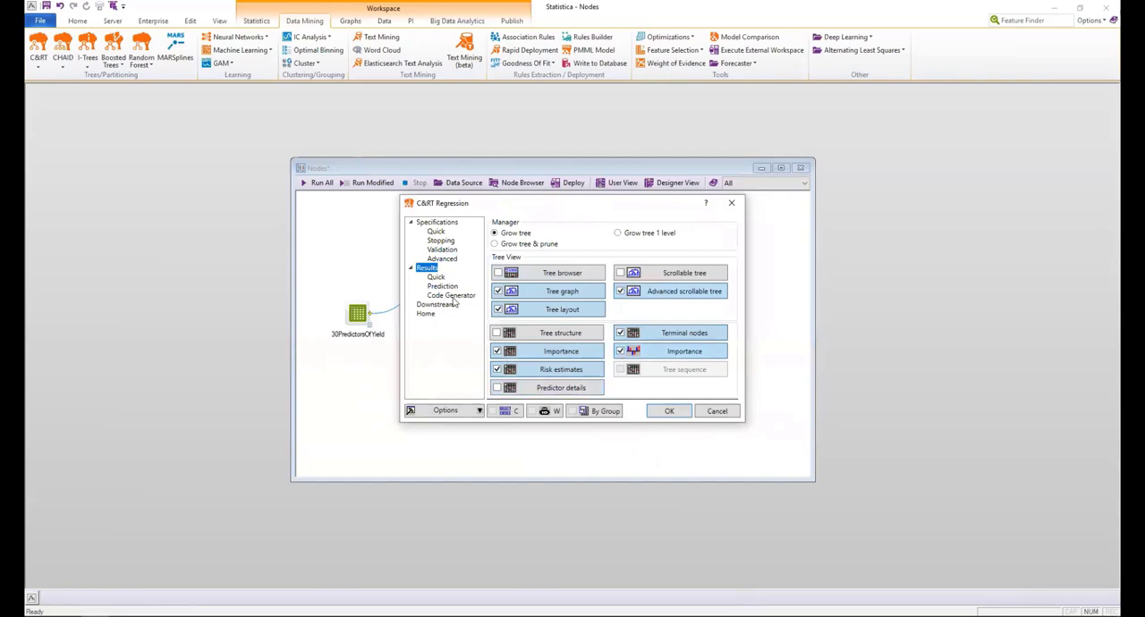
Set the node's downstream output document to Predicted Values, accept the C&RT Regression settings and run the node.
left_click(438, 278)
left_click(442, 286)
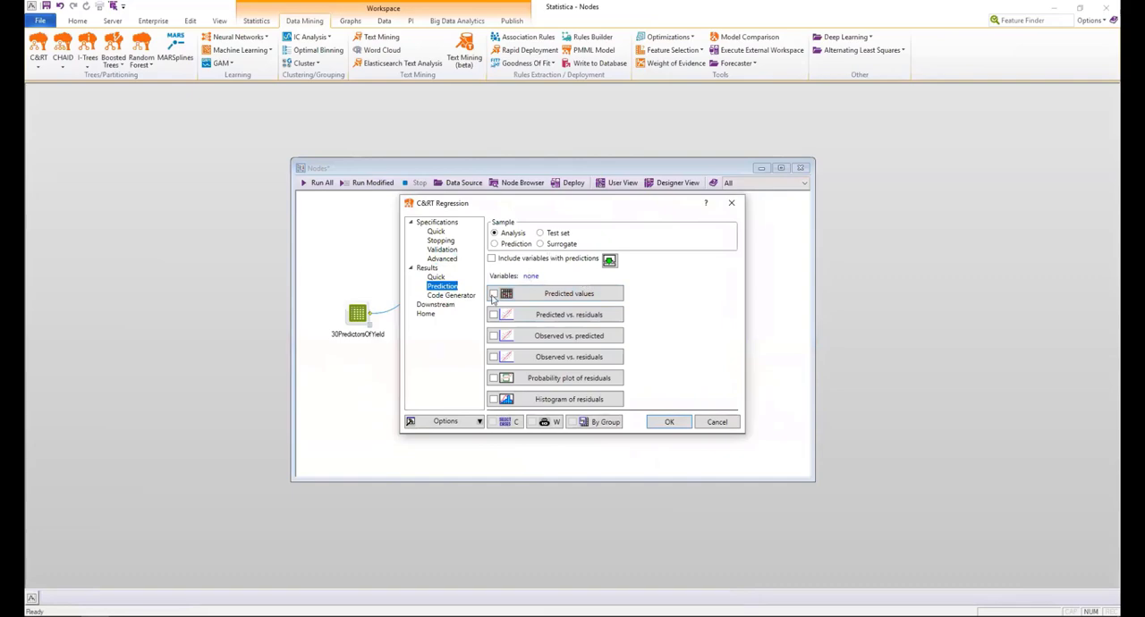
left_click(456, 296)
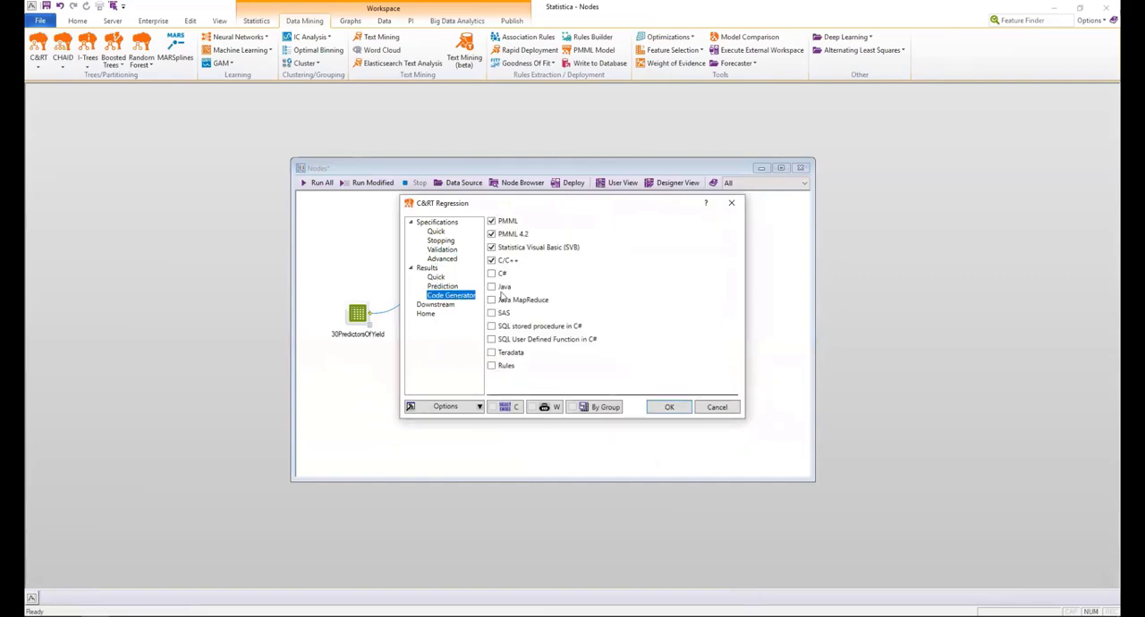
left_click(445, 305)
left_click(601, 226)
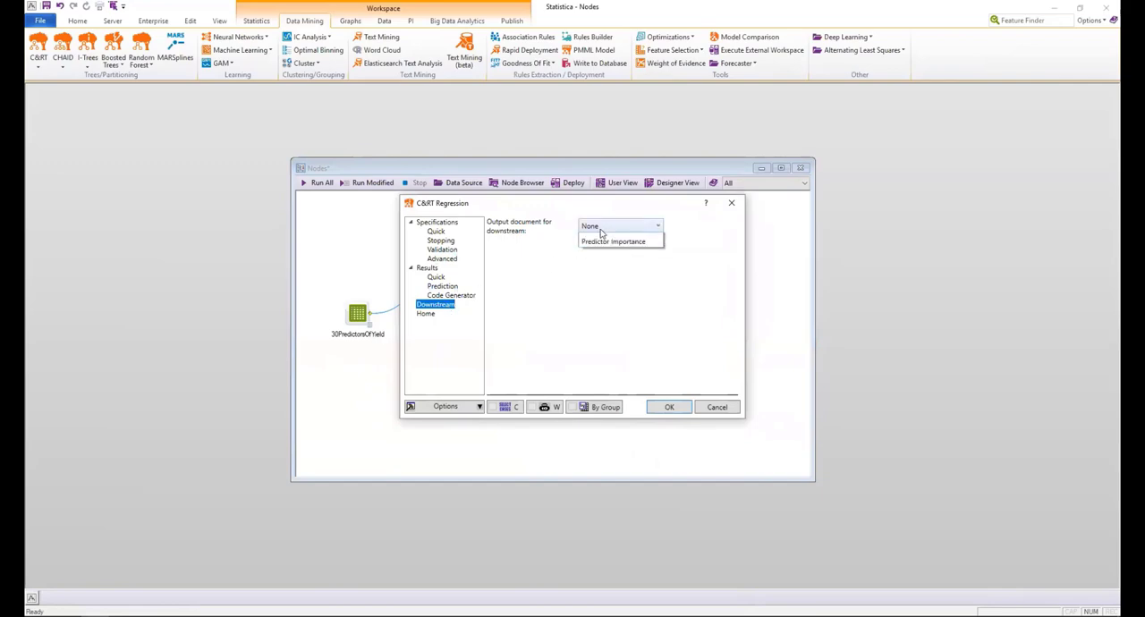
left_click(597, 249)
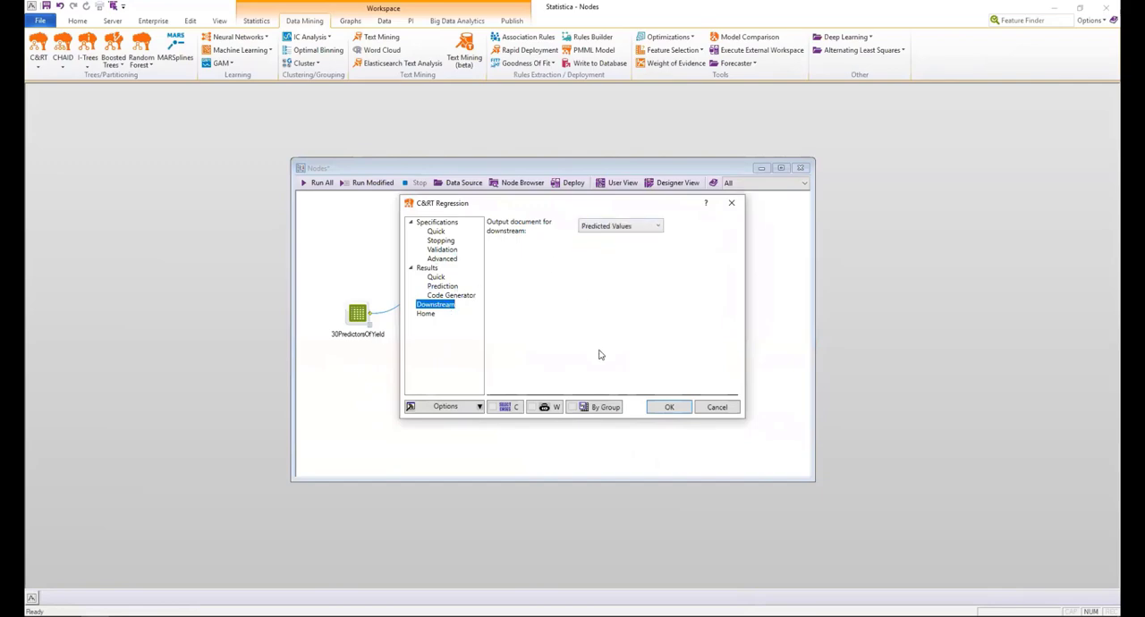
left_click(664, 407)
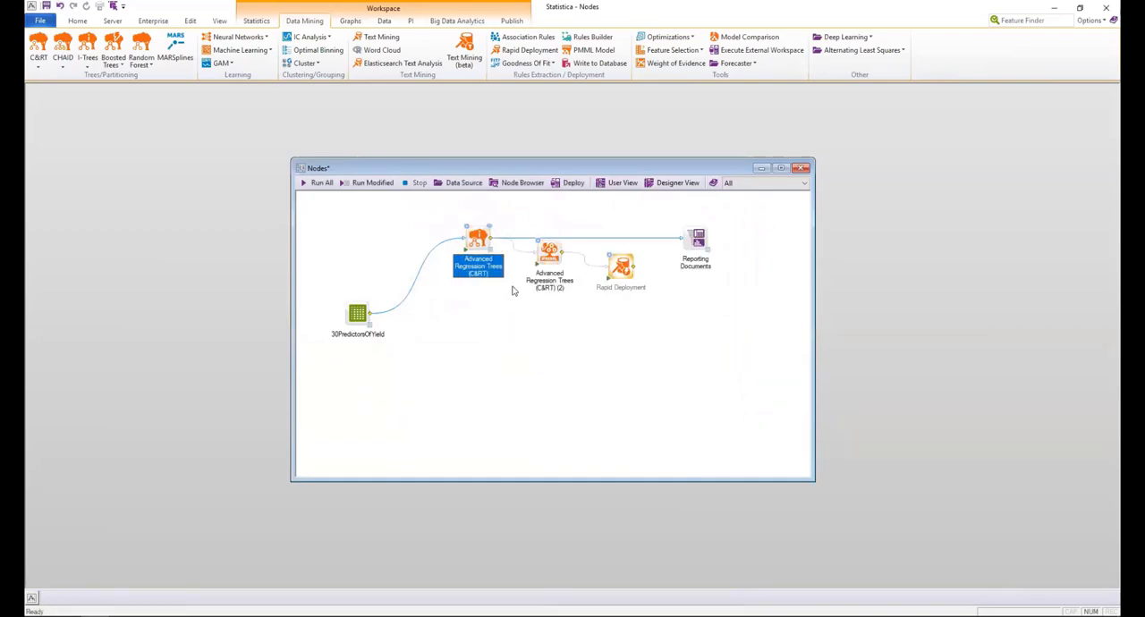
View the Advanced Regression Trees report with its macros enabled, and close the report.
double_click(490, 224)
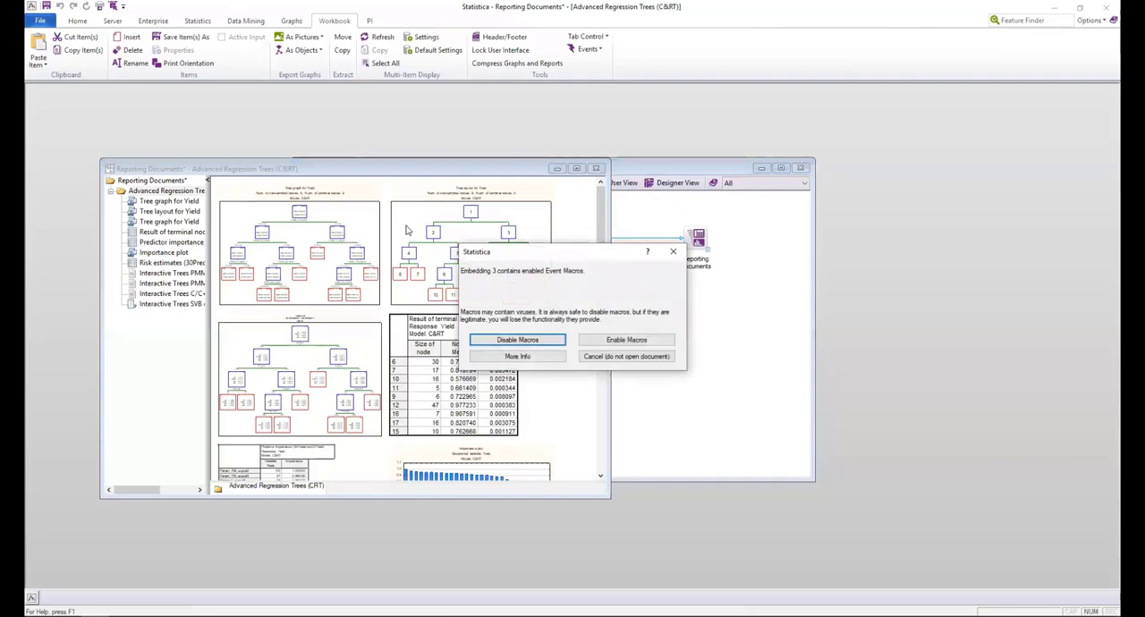
left_click(626, 339)
left_click(598, 168)
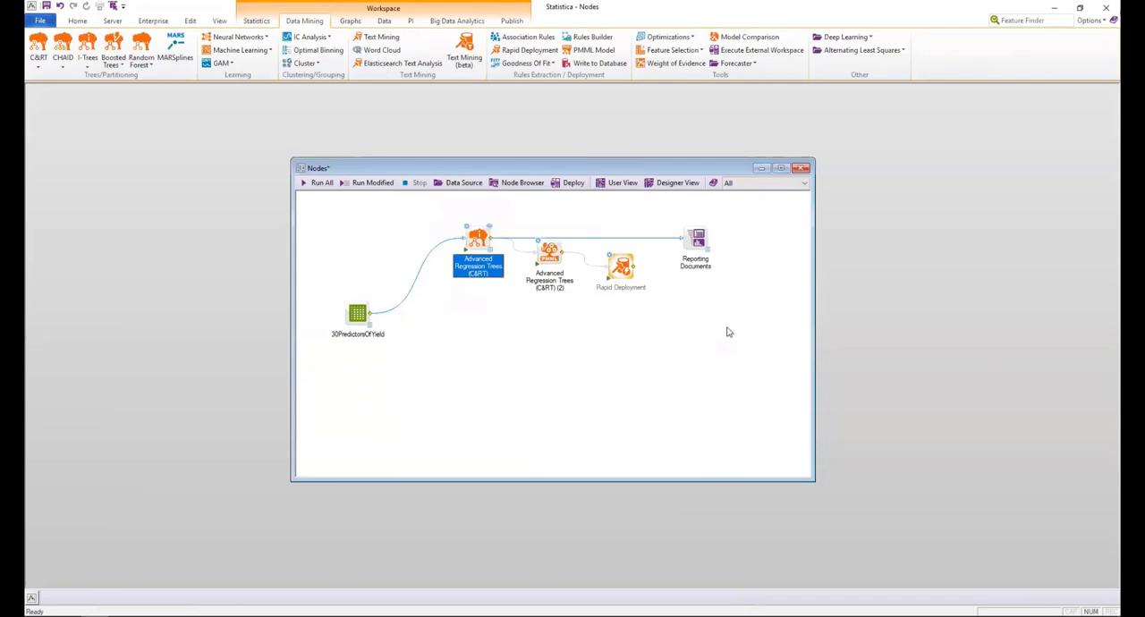
Add a C&RT Standard Regression Trees node fed by 30PredictorsOfYield and place it below the Advanced Regression Trees node.
left_click(257, 21)
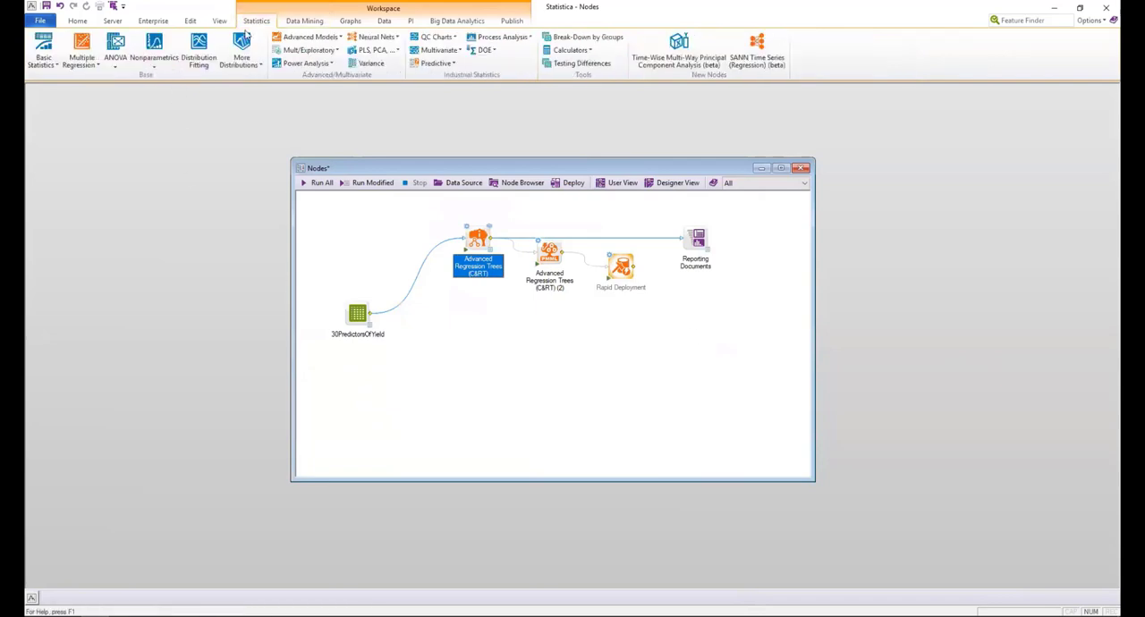
left_click(304, 20)
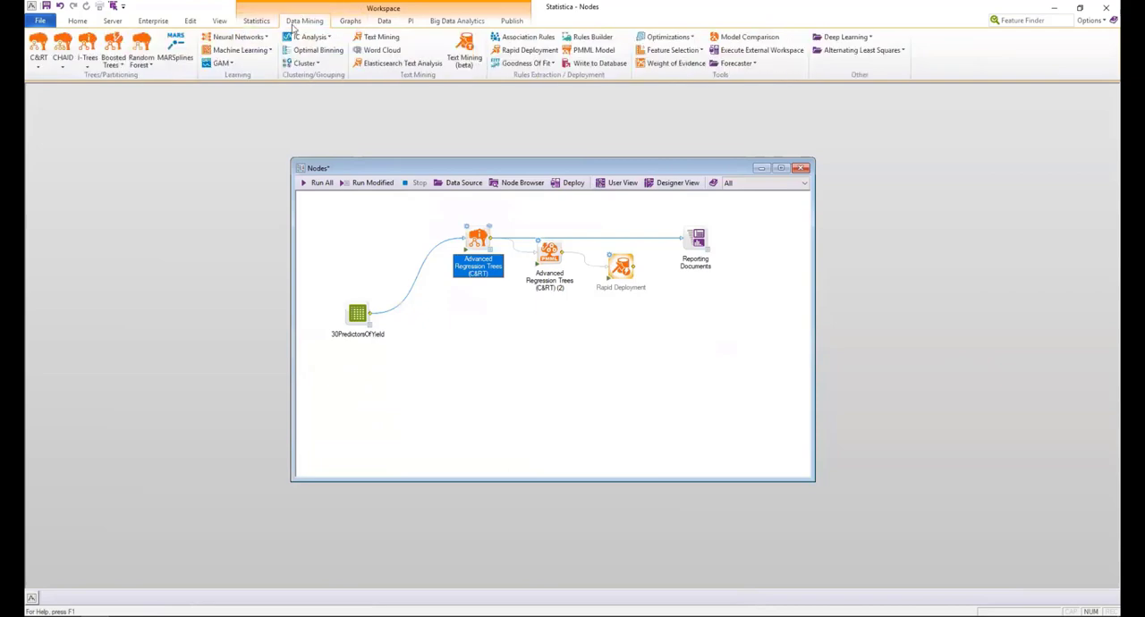
left_click(40, 67)
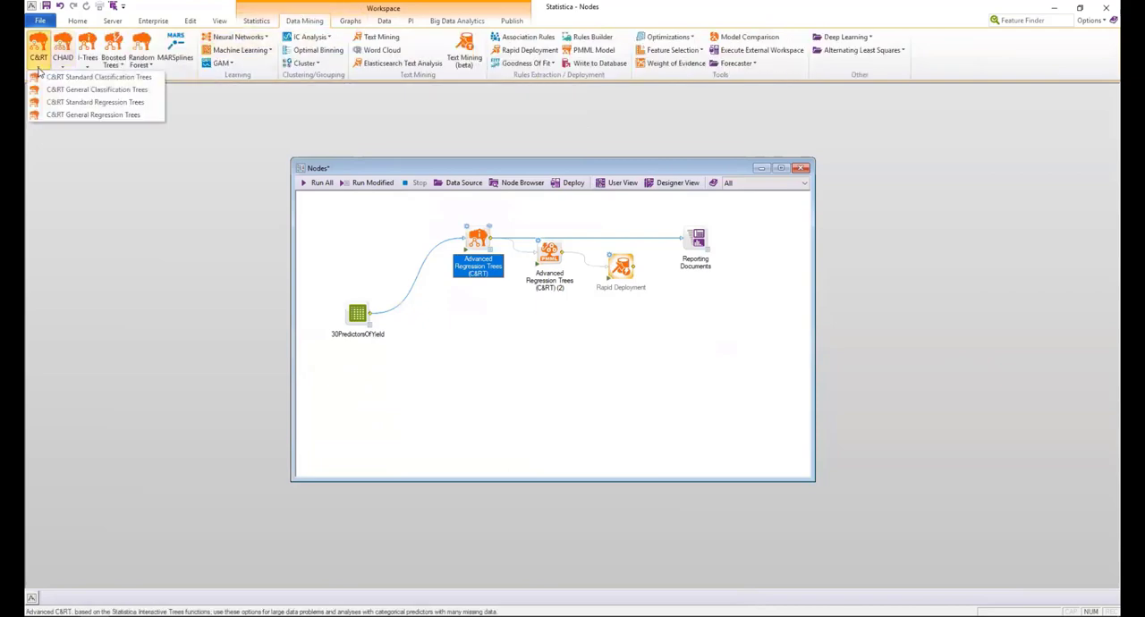
left_click(81, 102)
left_click_drag(510, 251, 358, 317)
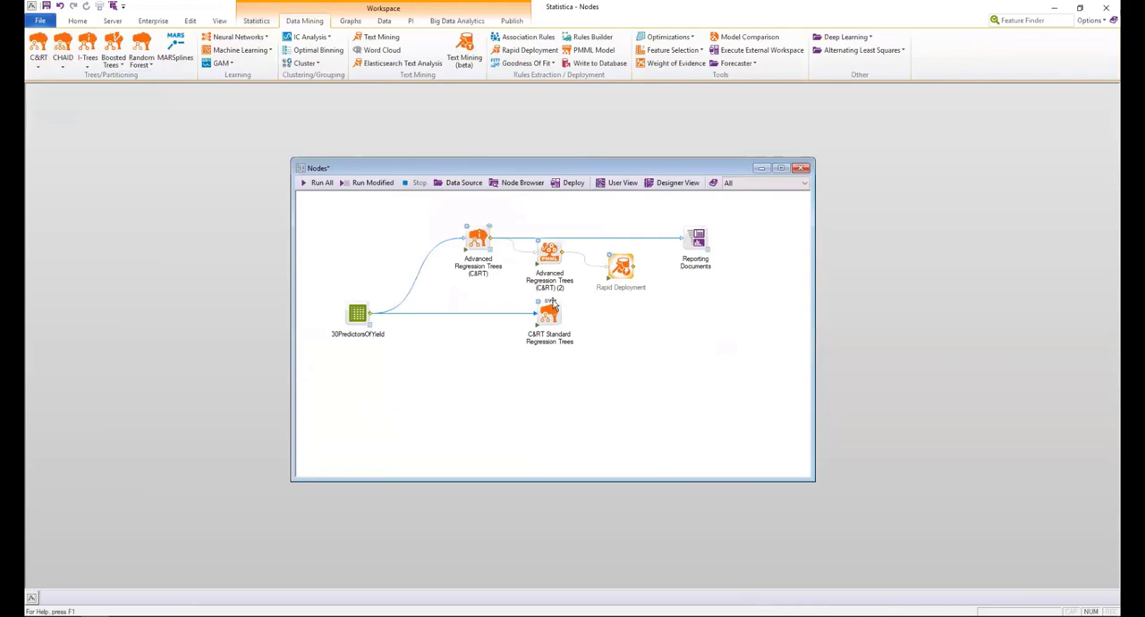
left_click_drag(549, 311, 474, 309)
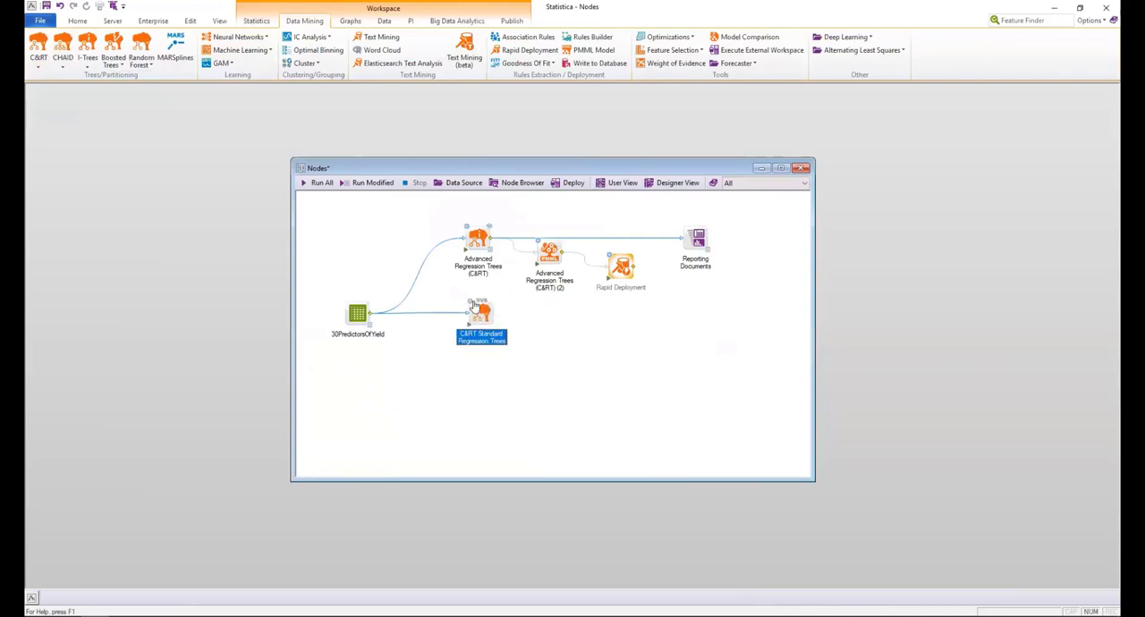
Check the C&RT Standard Regression Trees parameters without changing them and delete the connection between the data source and that node.
double_click(471, 306)
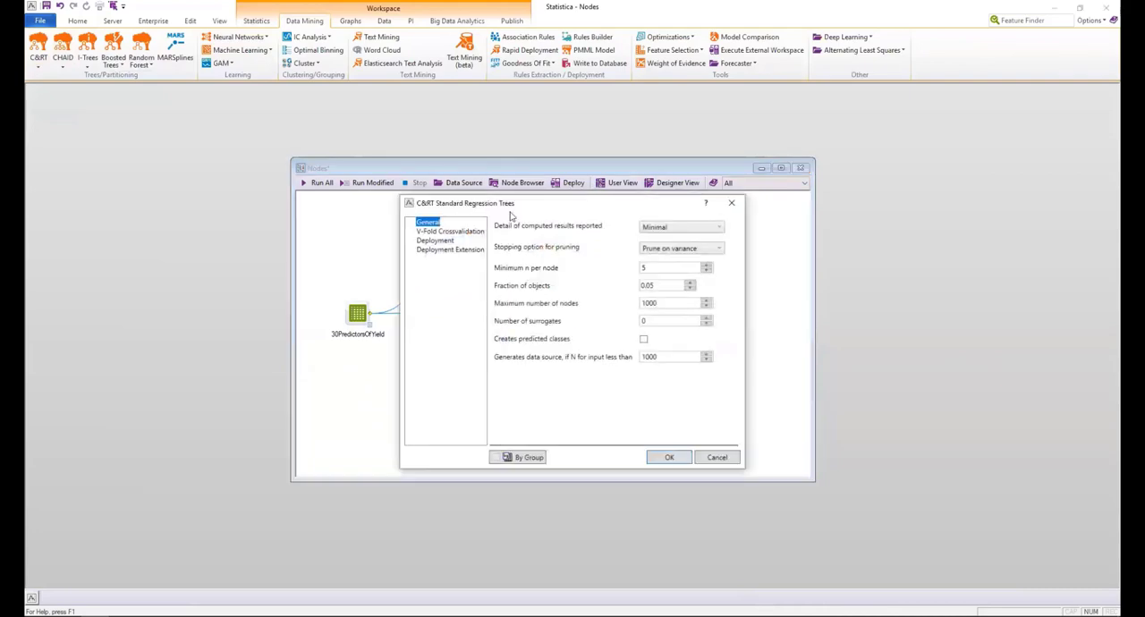
left_click(708, 457)
left_click(435, 320)
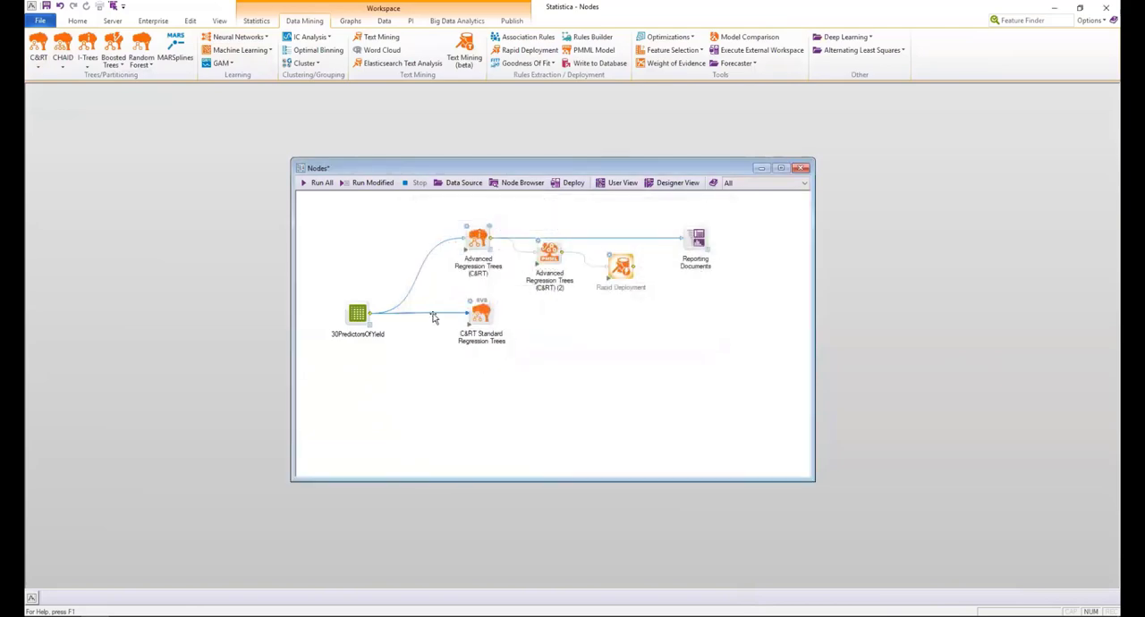
key("Delete")
Find the Select Variables node with a feature search and place it between the data source and the C&RT Standard Regression Trees node.
left_click(1022, 27)
type("selec")
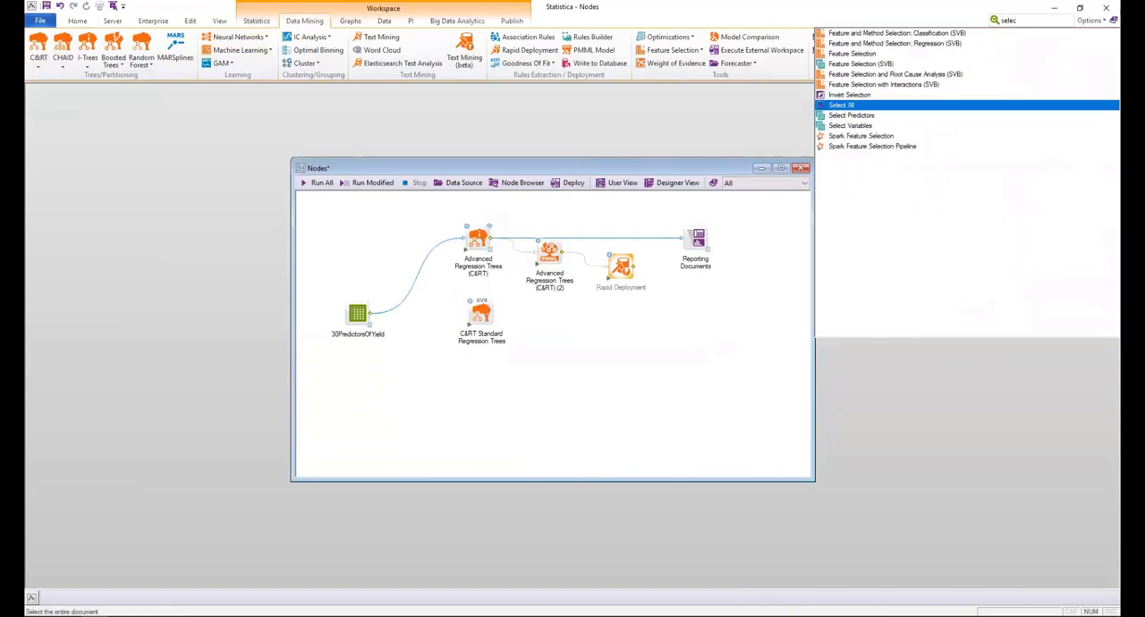
left_click(851, 125)
left_click_drag(318, 219, 419, 302)
Select Yield as continuous dependent and the Param variables as continuous predictors in Select Variables, and link it to the C&RT Standard Regression Trees node.
double_click(427, 312)
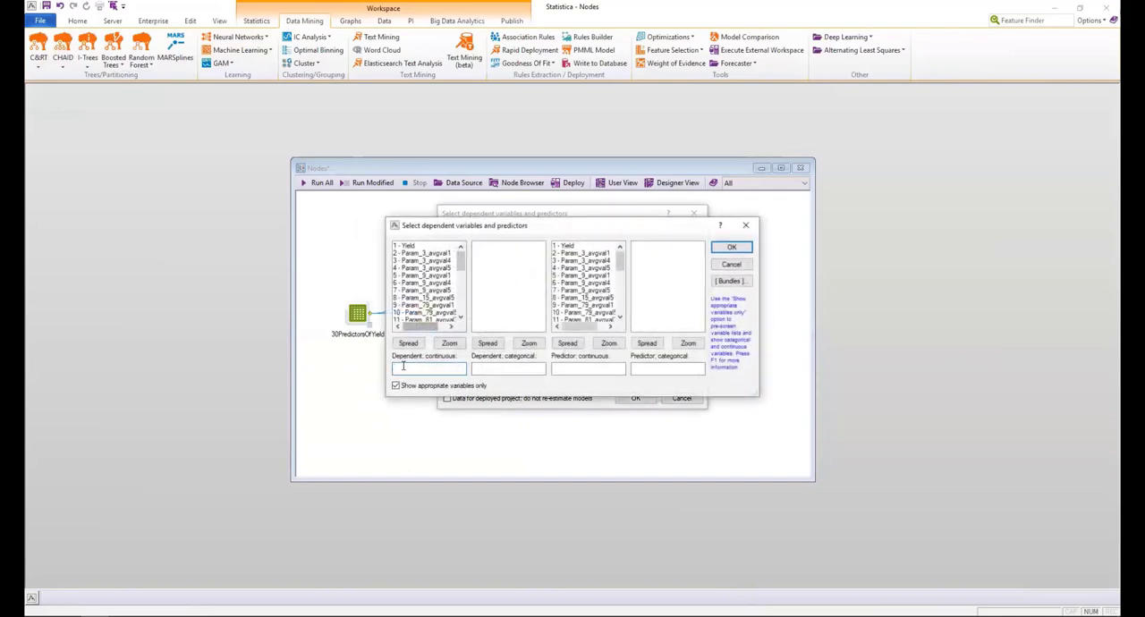
left_click(421, 246)
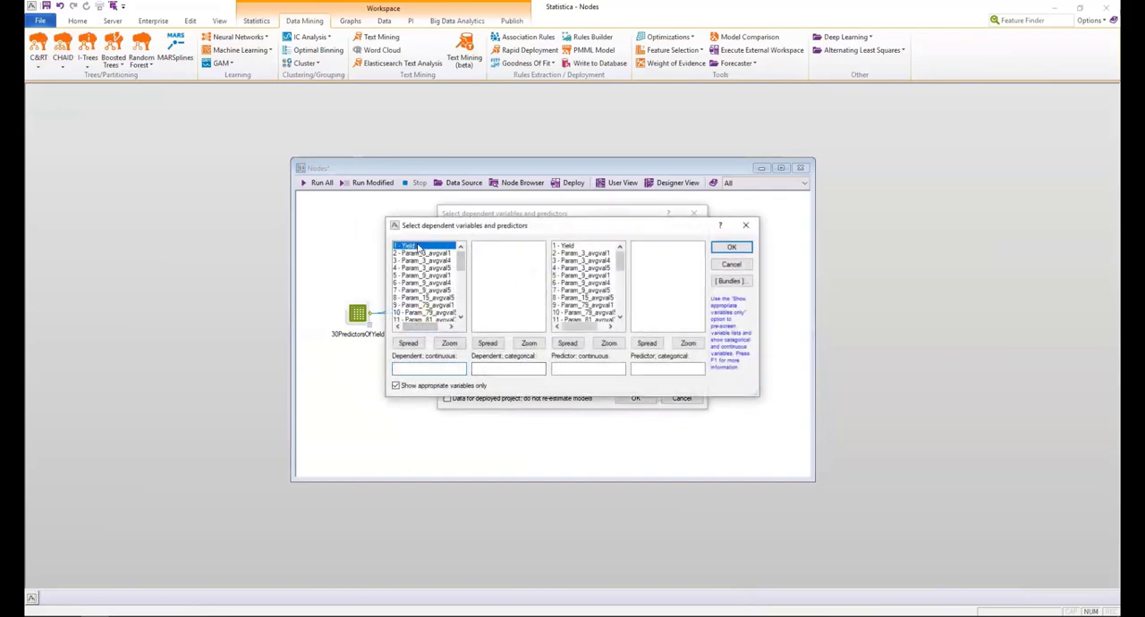
left_click(572, 255)
left_click_drag(619, 266, 624, 325)
left_click(587, 312, "shift")
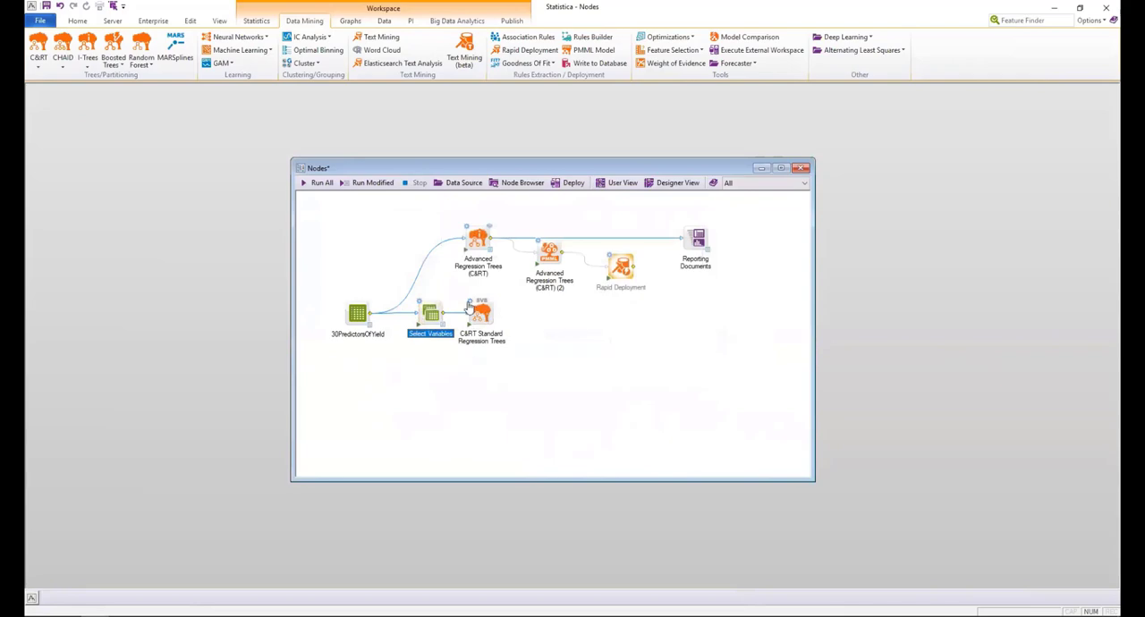
Review the parameter pages of the C&RT Standard Regression Trees node, keep the results detail at Minimal and run the node.
double_click(482, 315)
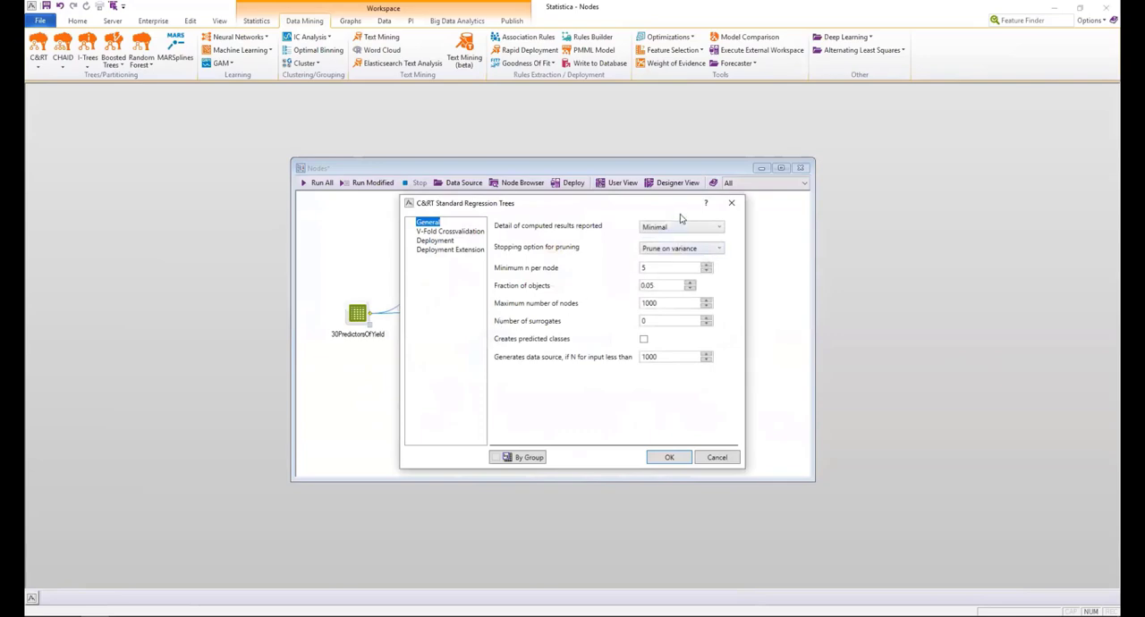
left_click(454, 233)
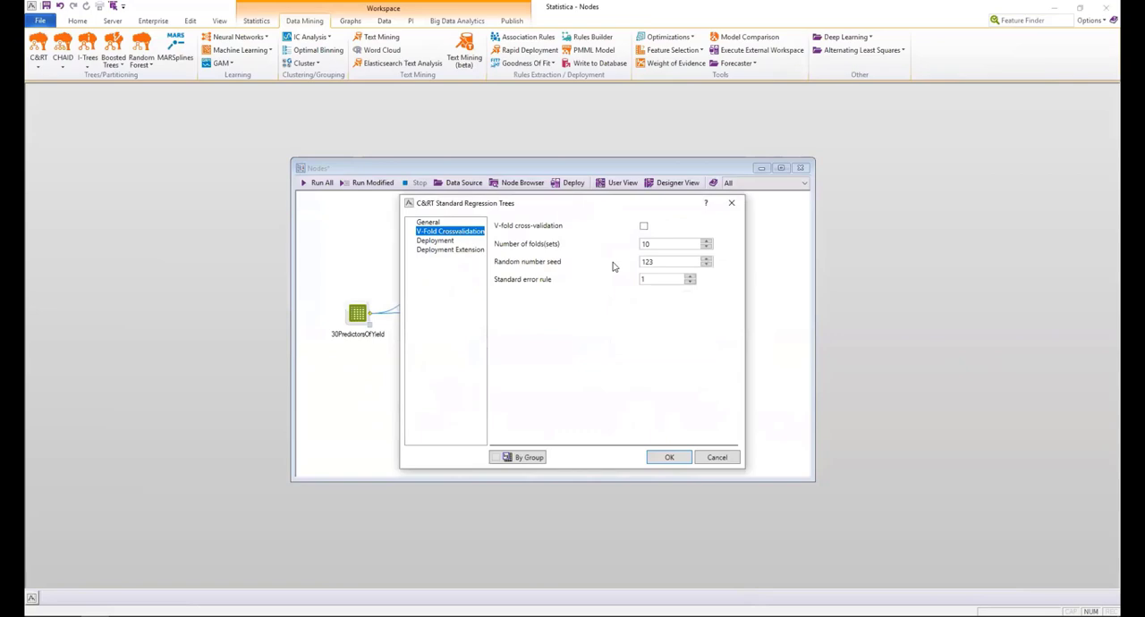
left_click(444, 241)
left_click(450, 250)
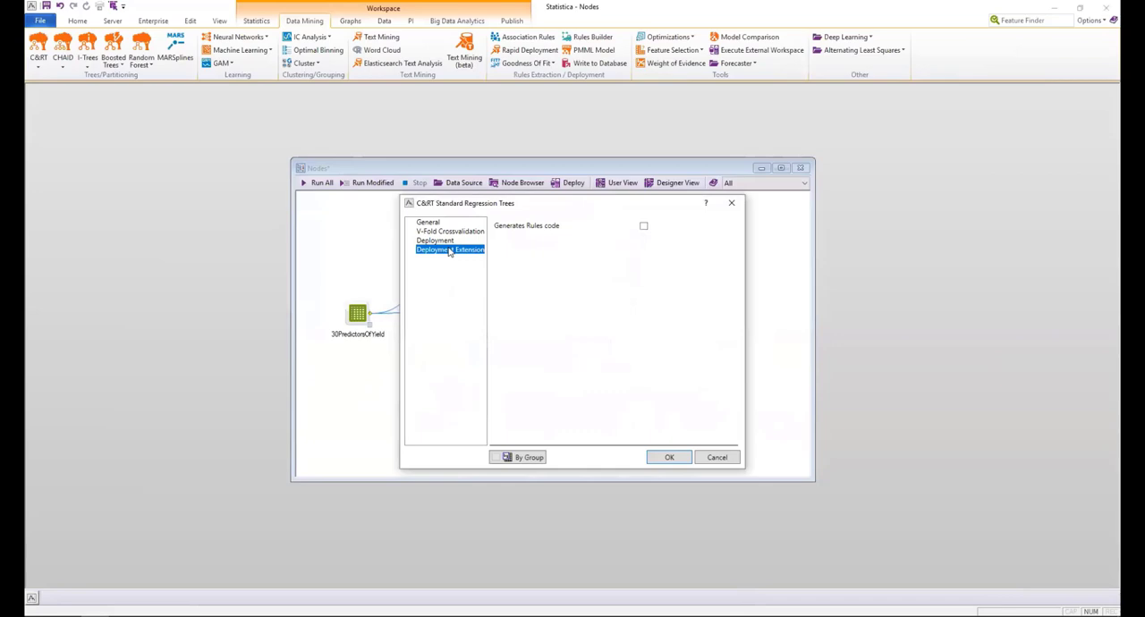
left_click(438, 224)
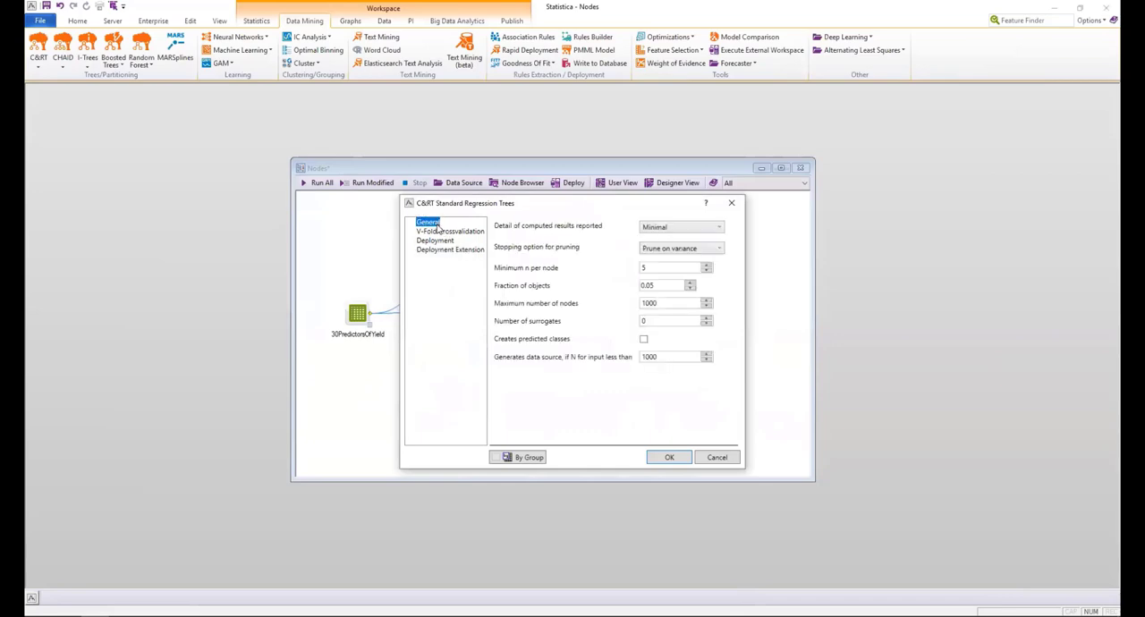
left_click(658, 228)
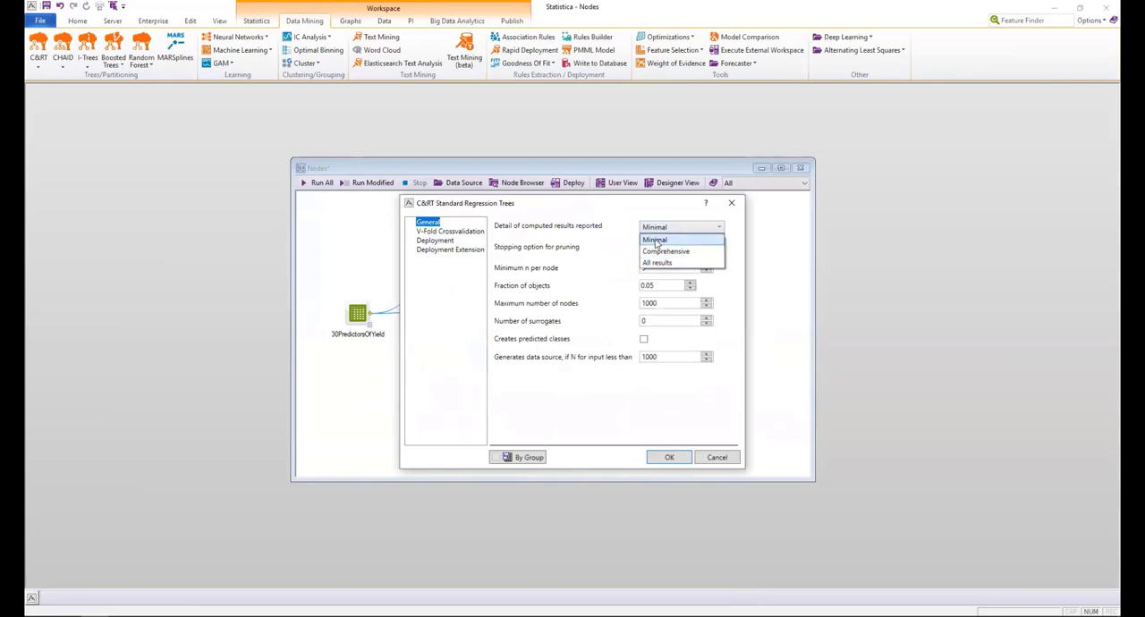
left_click(656, 240)
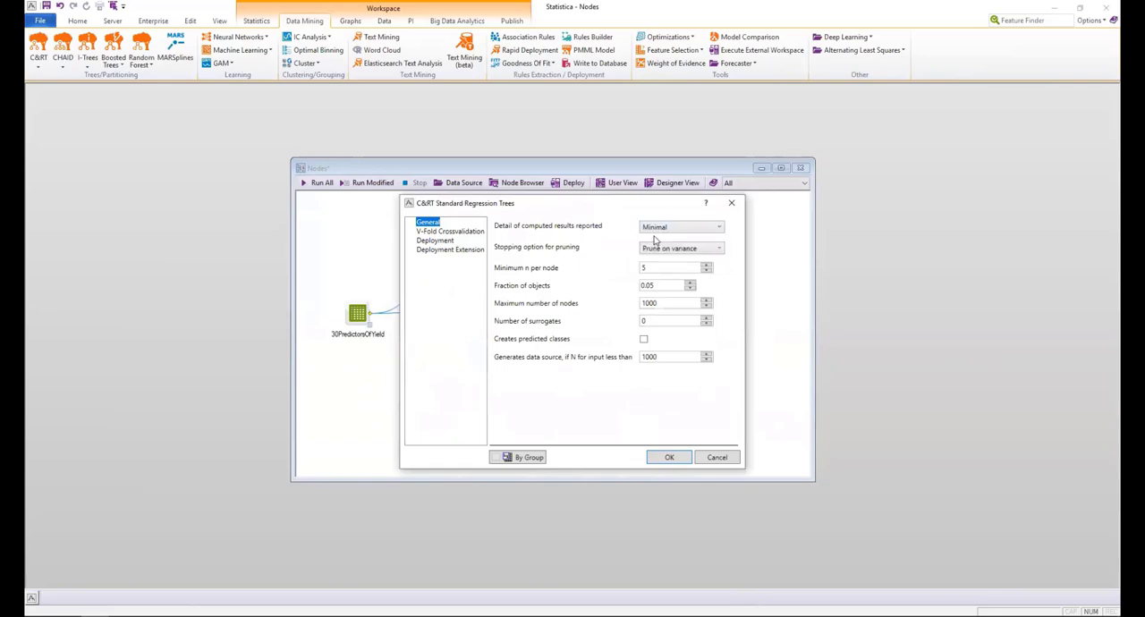
left_click(669, 457)
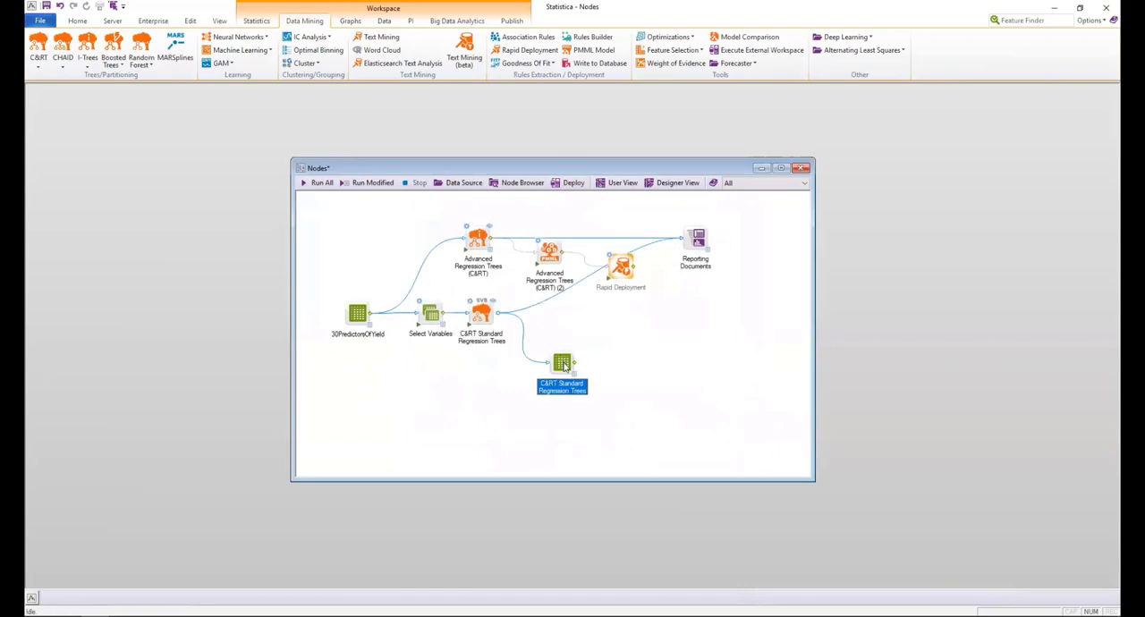
Nudge the C&RT Standard Regression Trees output spreadsheet closer to its node and move Rapid Deployment below Reporting Documents.
left_click_drag(563, 364, 558, 357)
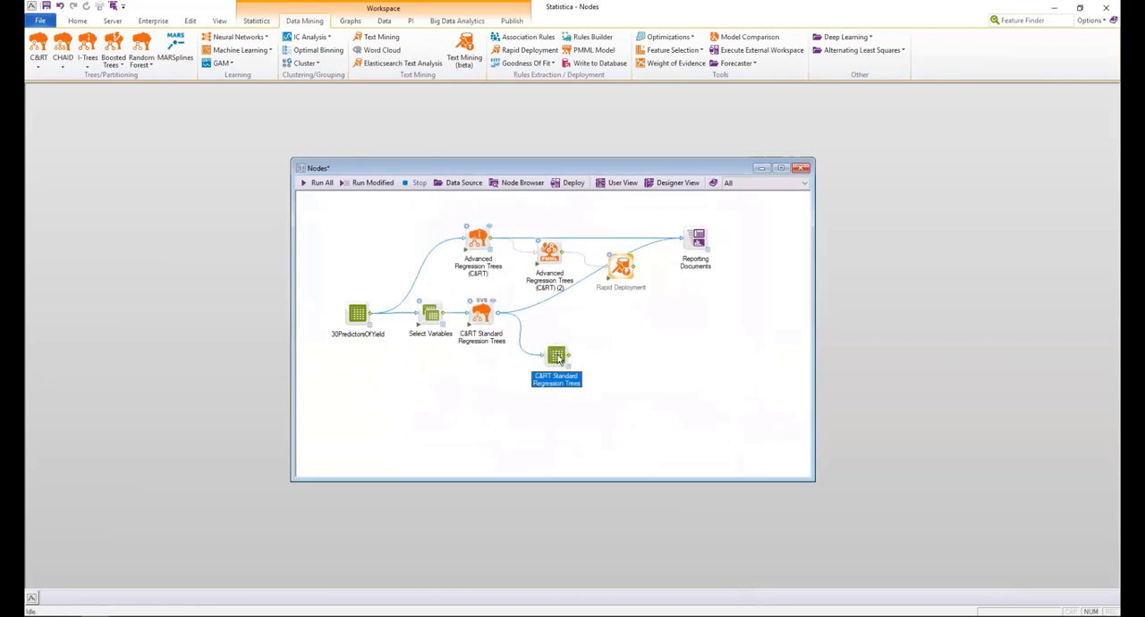
left_click(548, 258)
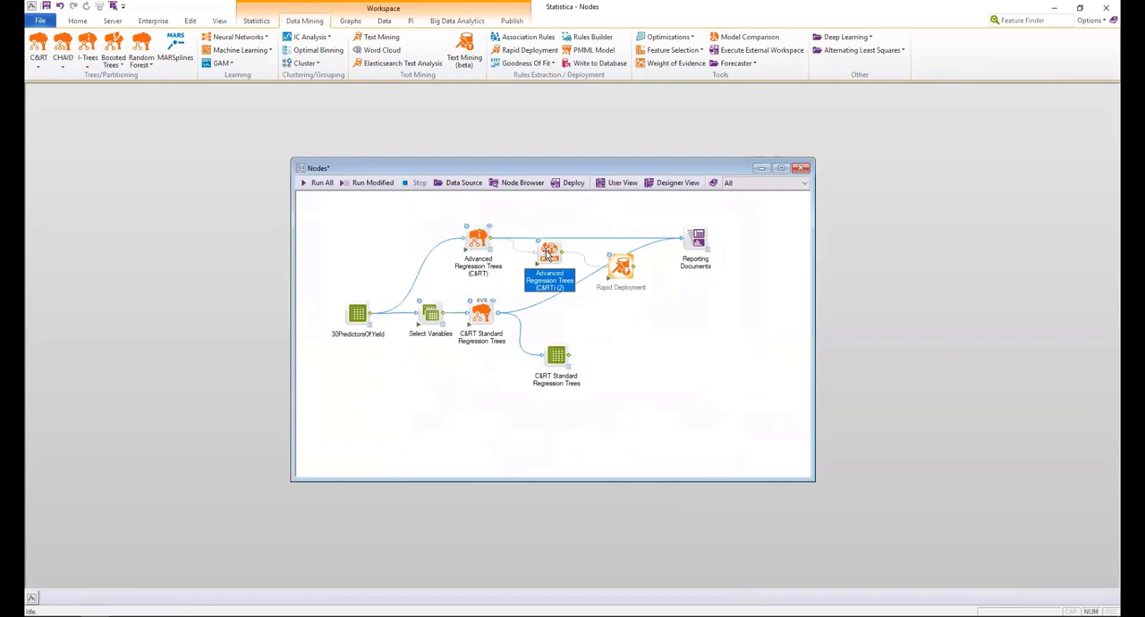
left_click_drag(621, 266, 682, 333)
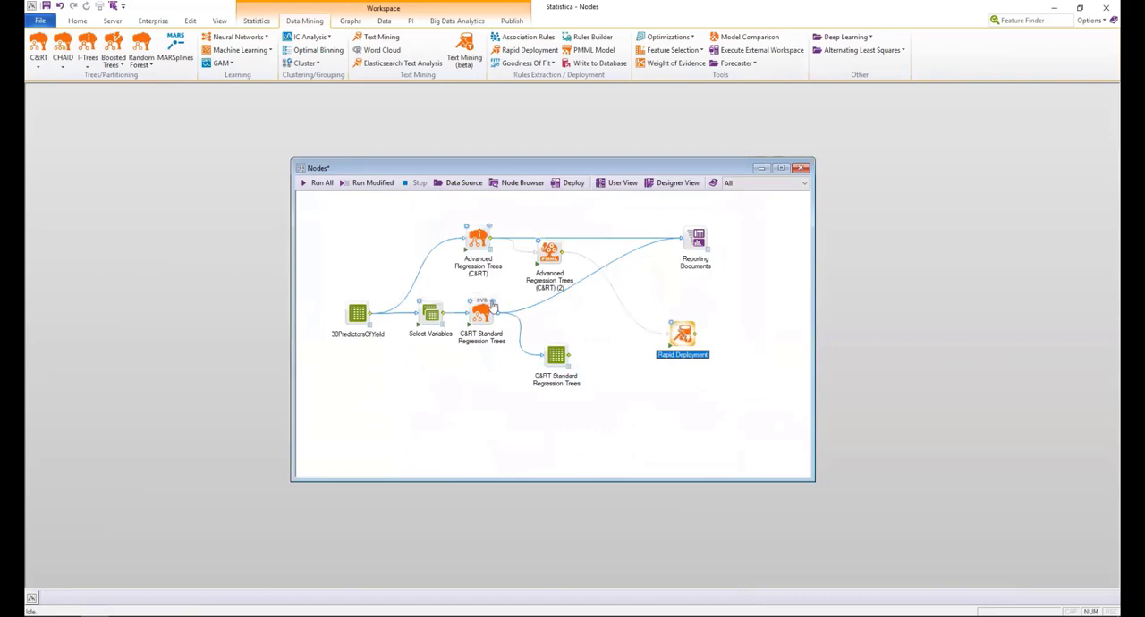
Check the C&RT Standard Regression Trees results, enable PMML code generation for that node and rerun it.
left_click(492, 307)
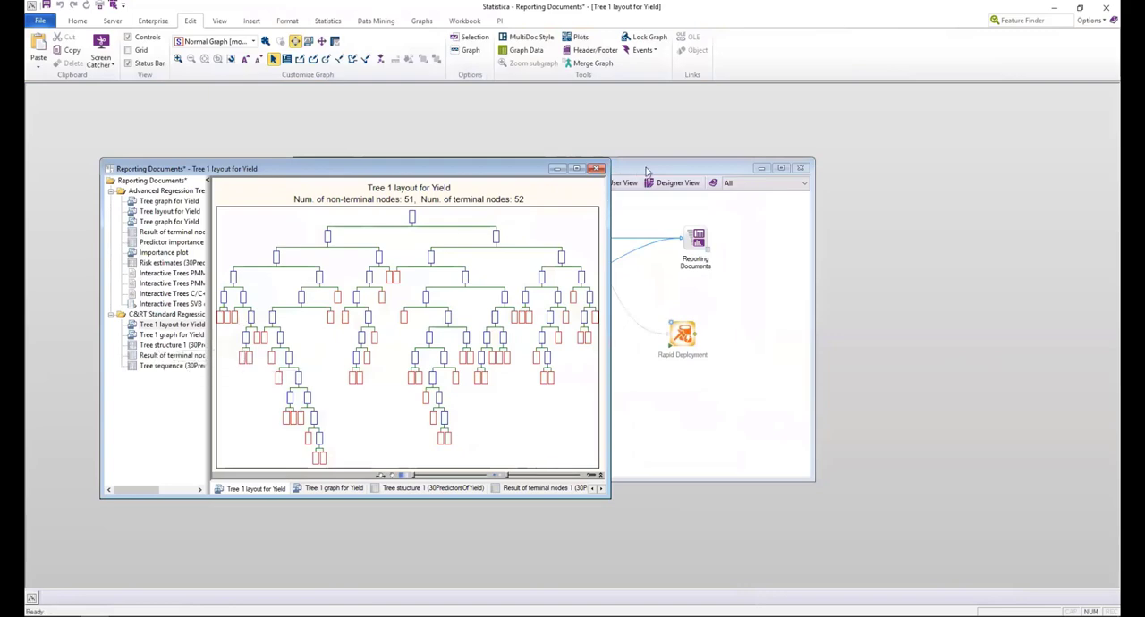
left_click(595, 169)
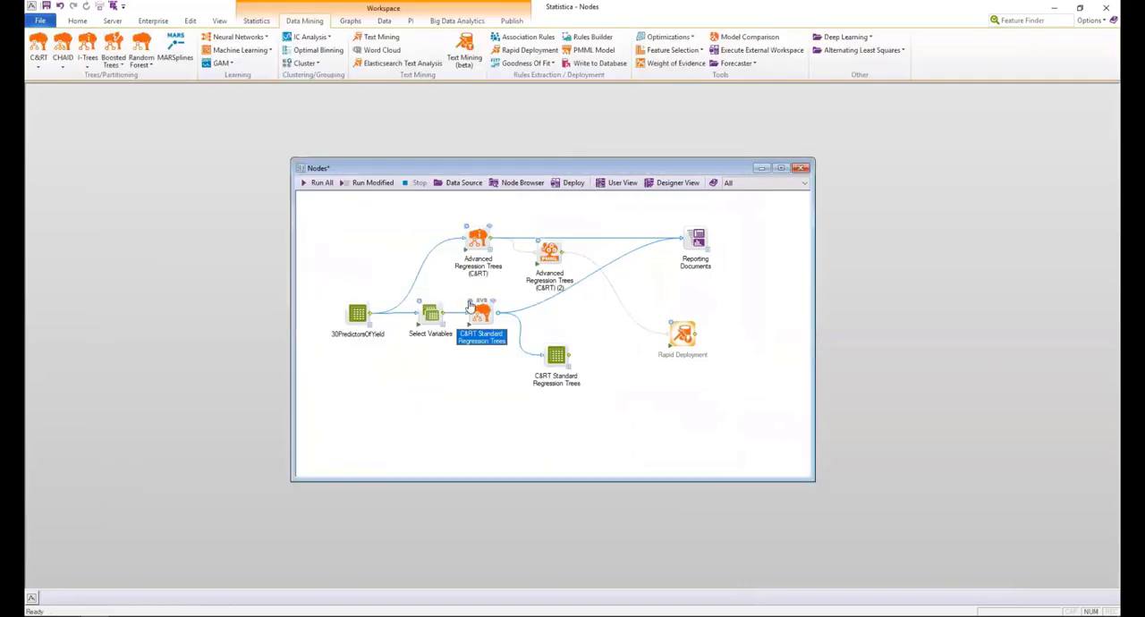
double_click(471, 306)
left_click(444, 243)
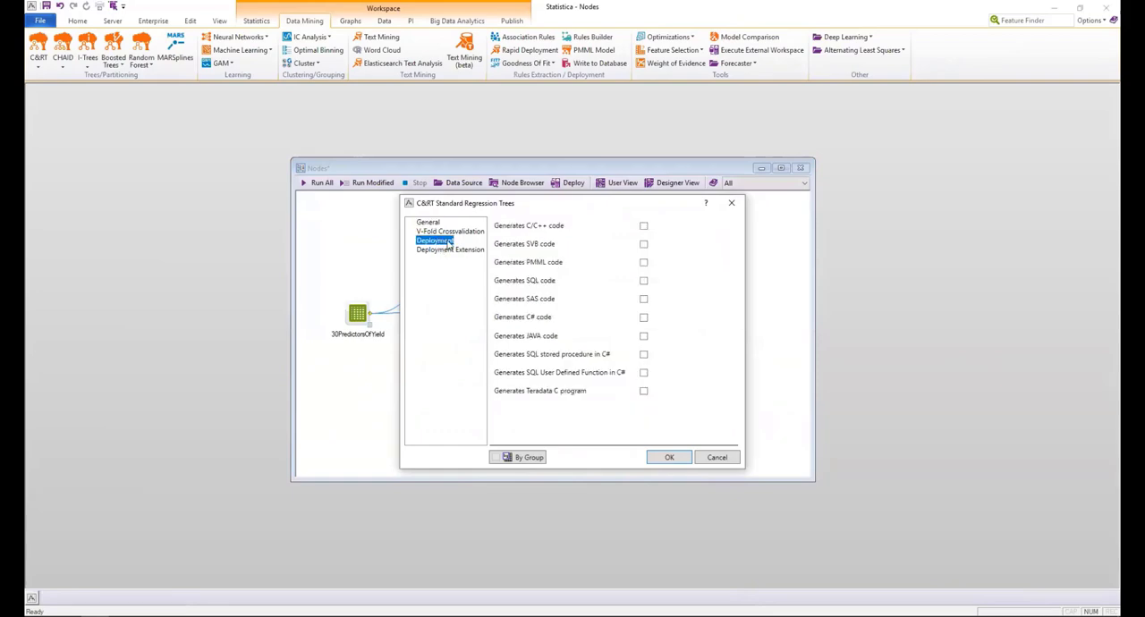
left_click(644, 262)
left_click(669, 457)
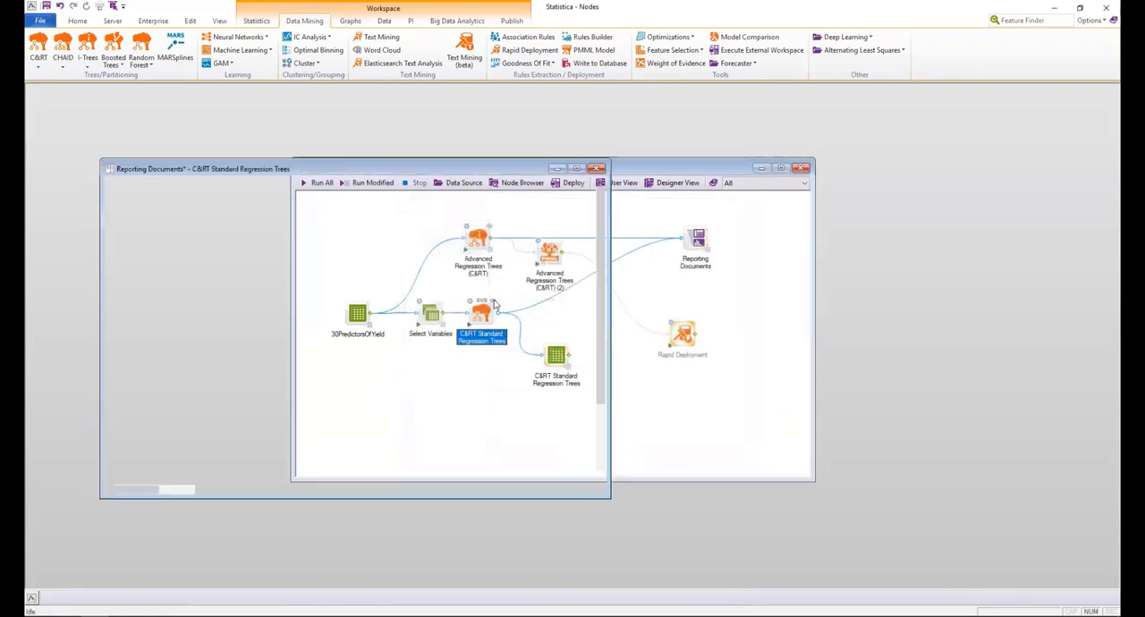
Save the Trees PMML deployment code report item in Documents as Trees PMML deployment code.xml and close the report.
left_click(166, 377)
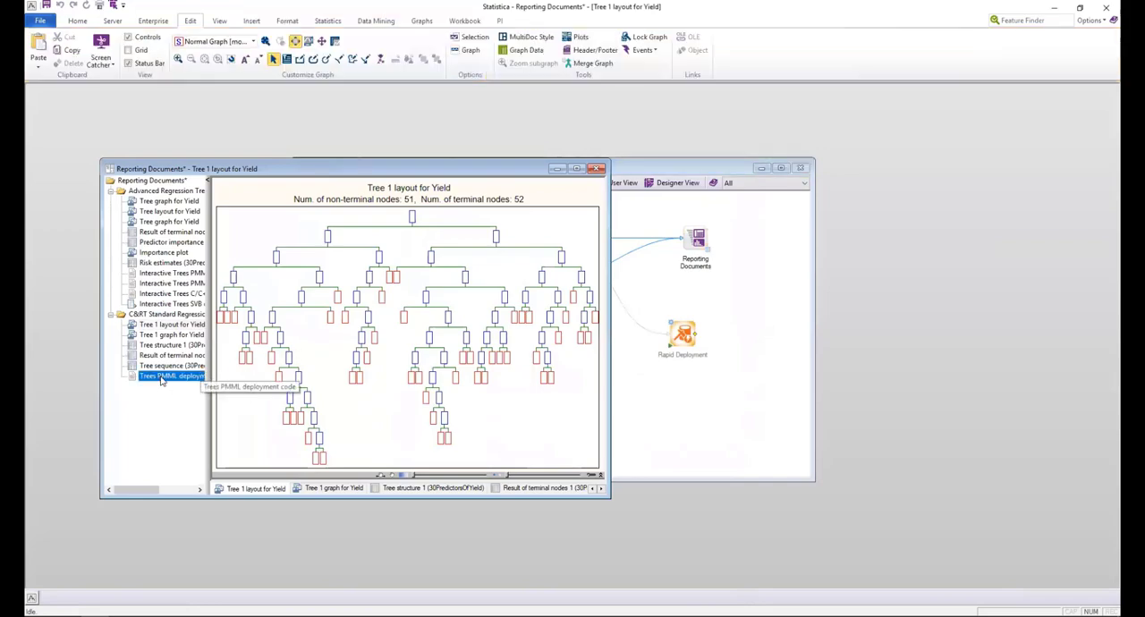
right_click(161, 382)
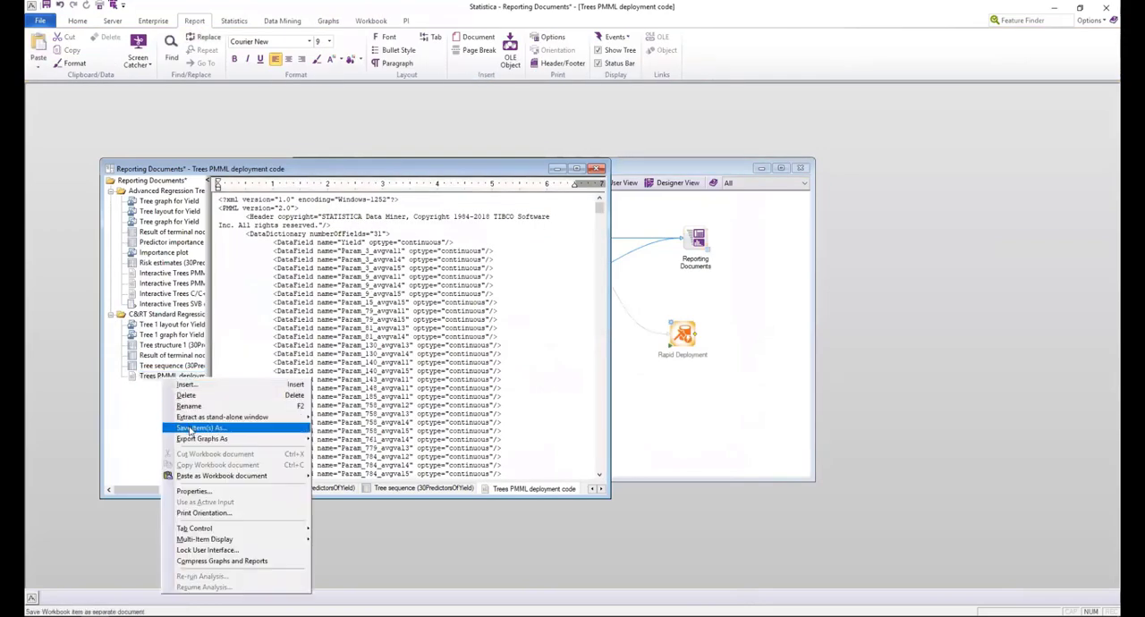
left_click(190, 427)
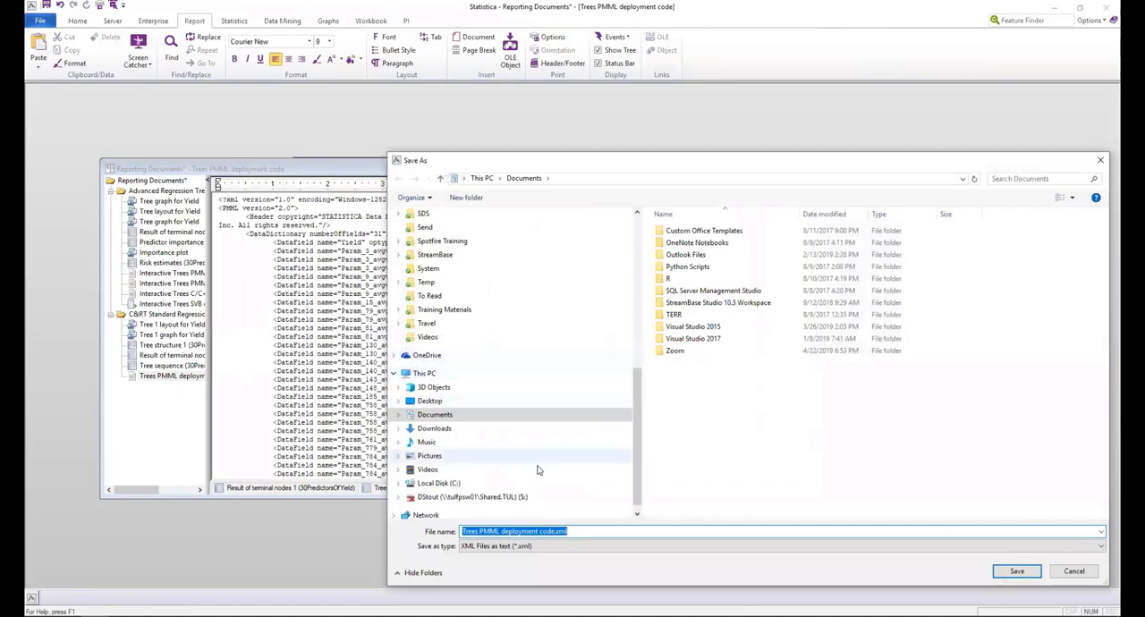
left_click(1003, 574)
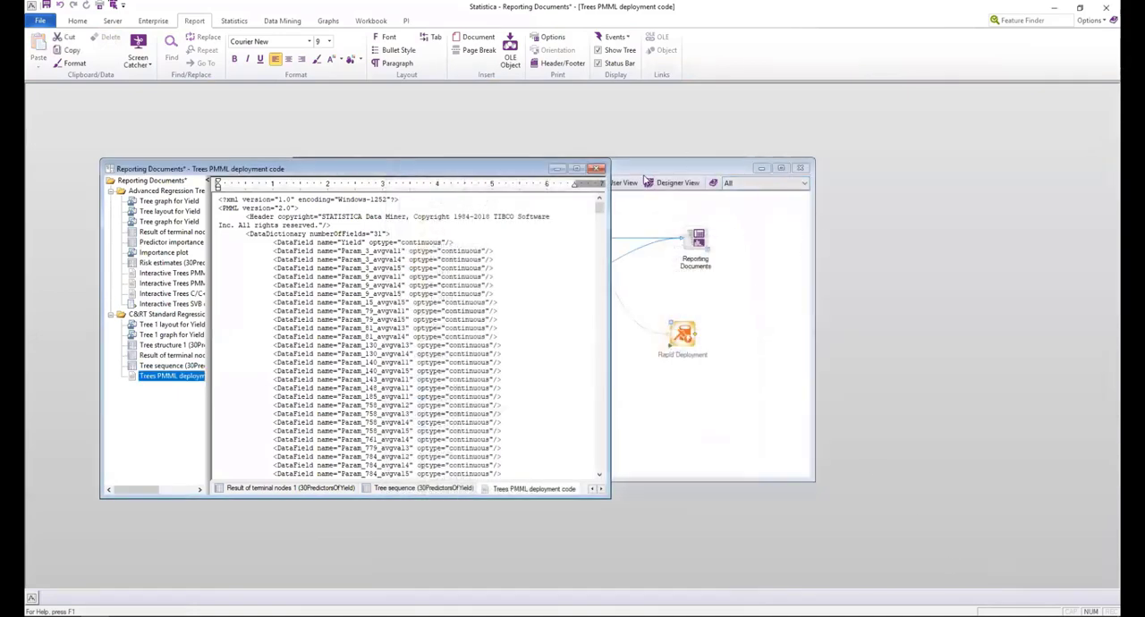
left_click(596, 168)
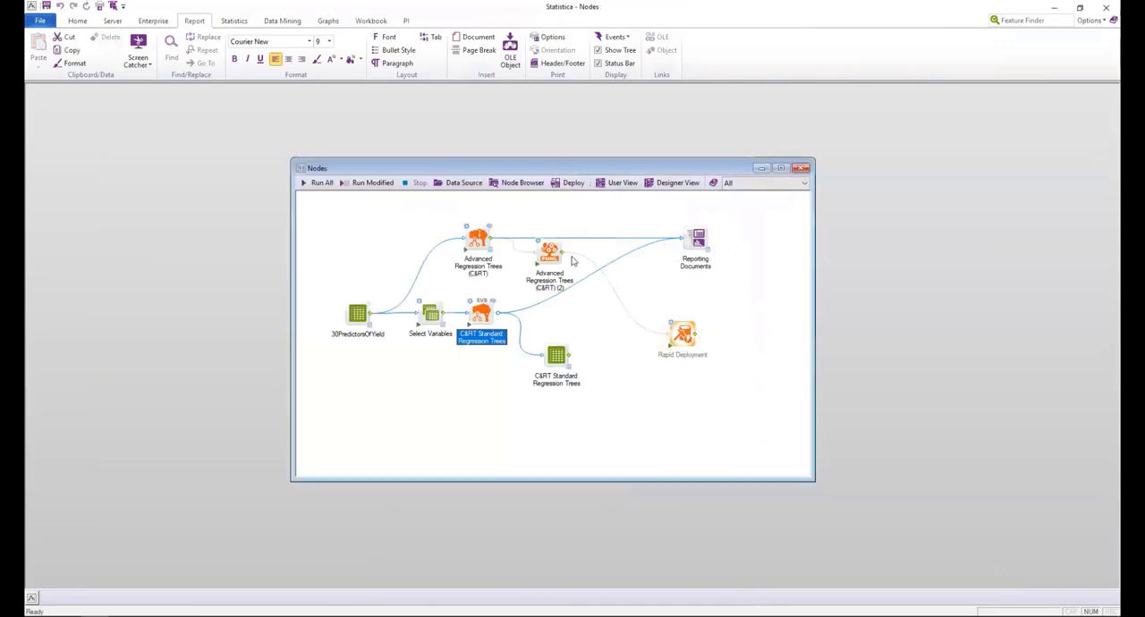
Add a PMML Model node and place it between the C&RT Standard Regression Trees and Rapid Deployment nodes.
left_click(590, 329)
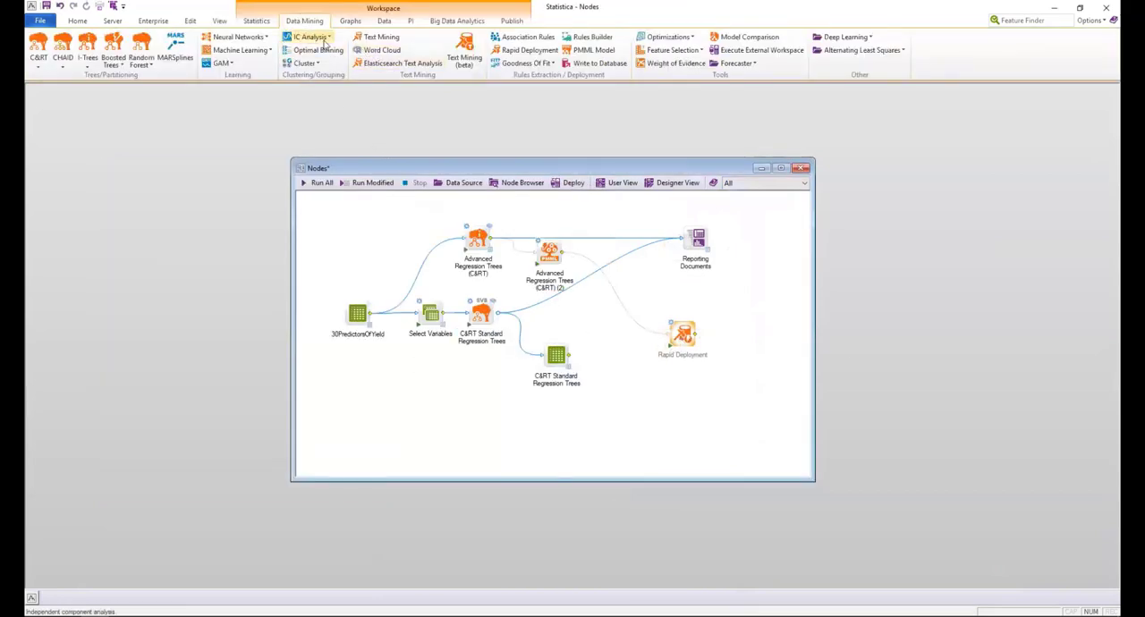
left_click(592, 50)
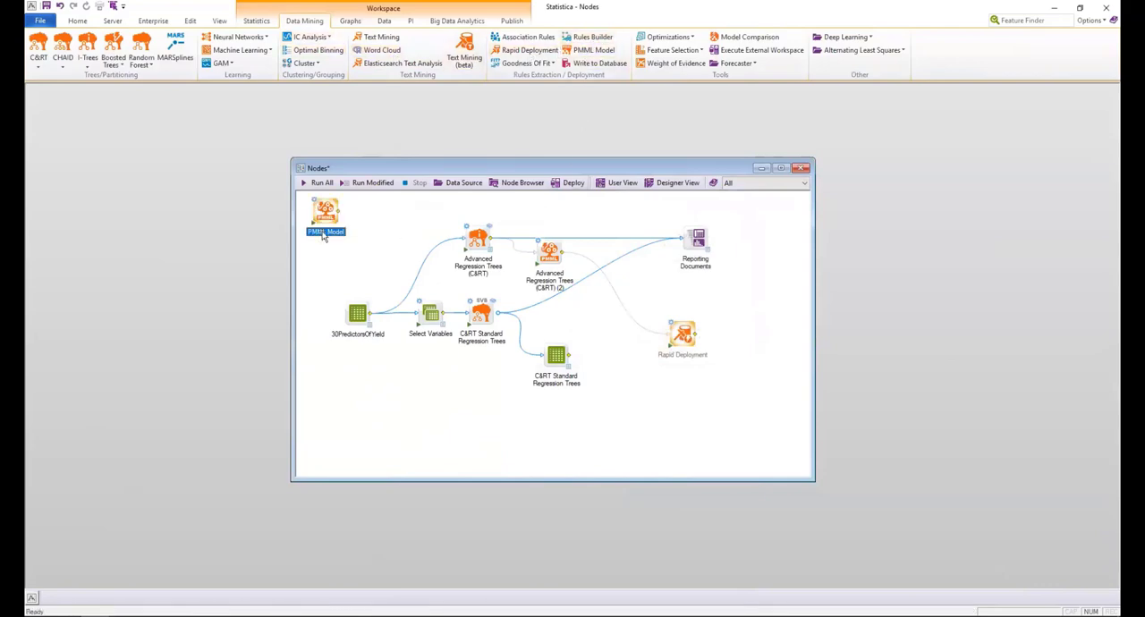
left_click_drag(327, 217, 596, 316)
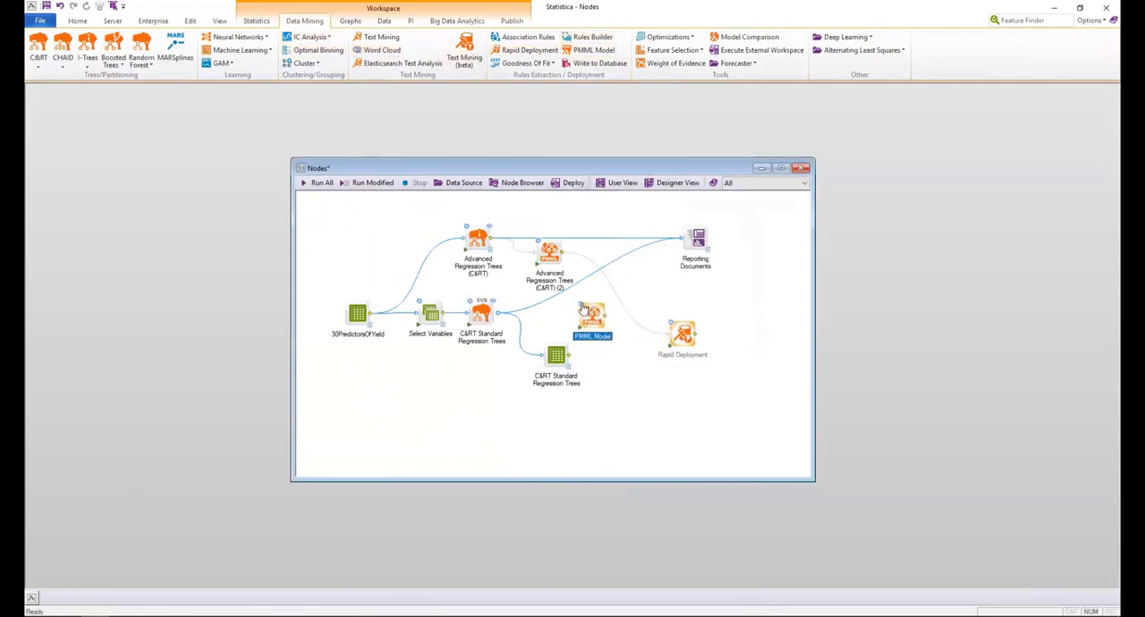
Load Trees PMML deployment code.xml from disk into the PMML Model node.
double_click(584, 310)
left_click(432, 221)
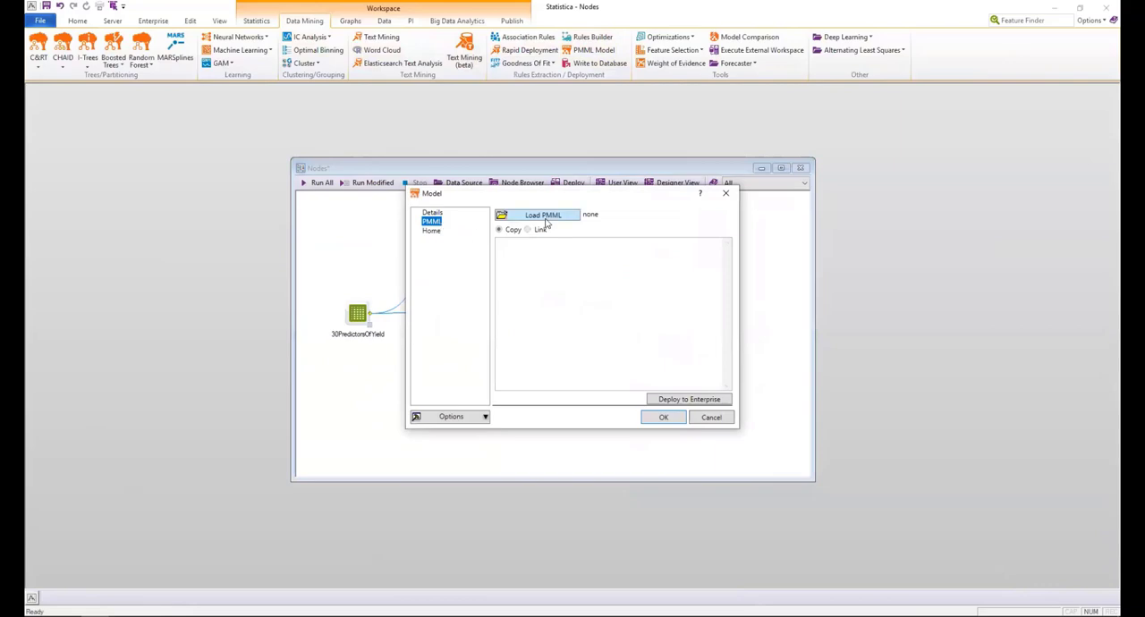
left_click(547, 216)
left_click(542, 230)
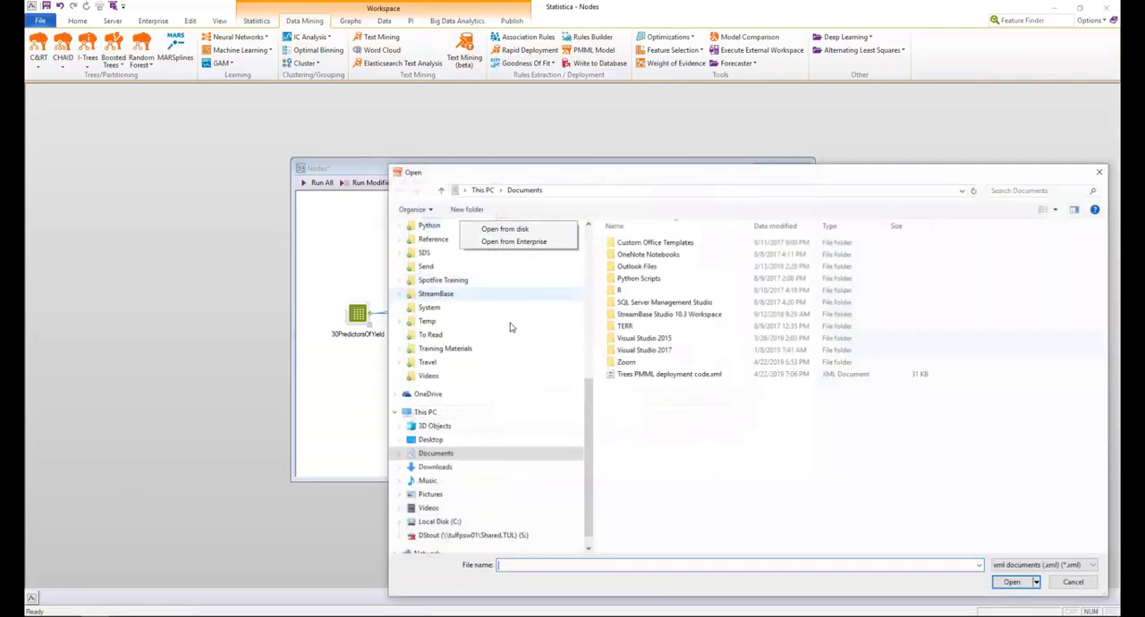
left_click(706, 374)
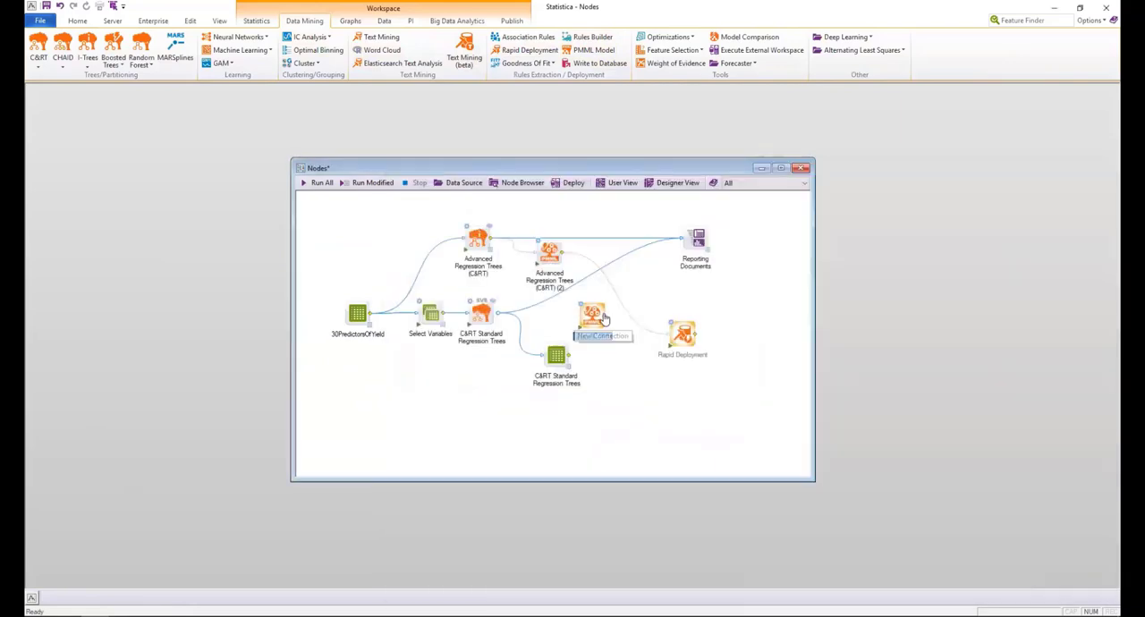
Connect the PMML Model node and the 30PredictorsOfYield data source to Rapid Deployment, shifting PMML Model slightly away from it.
left_click_drag(605, 318, 694, 340)
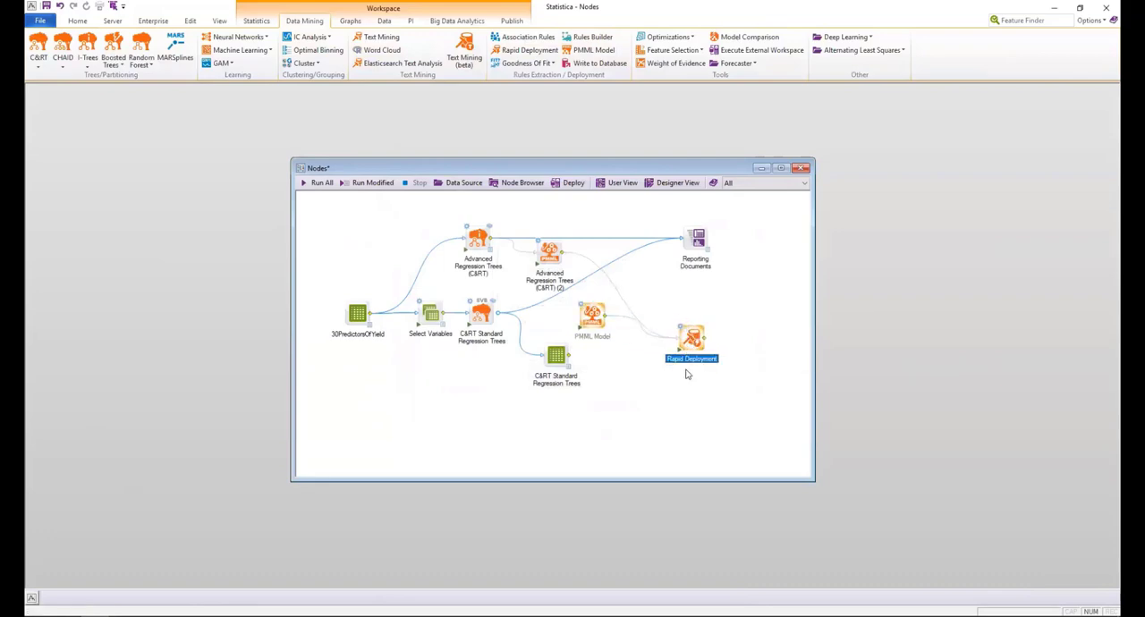
left_click_drag(590, 320, 581, 319)
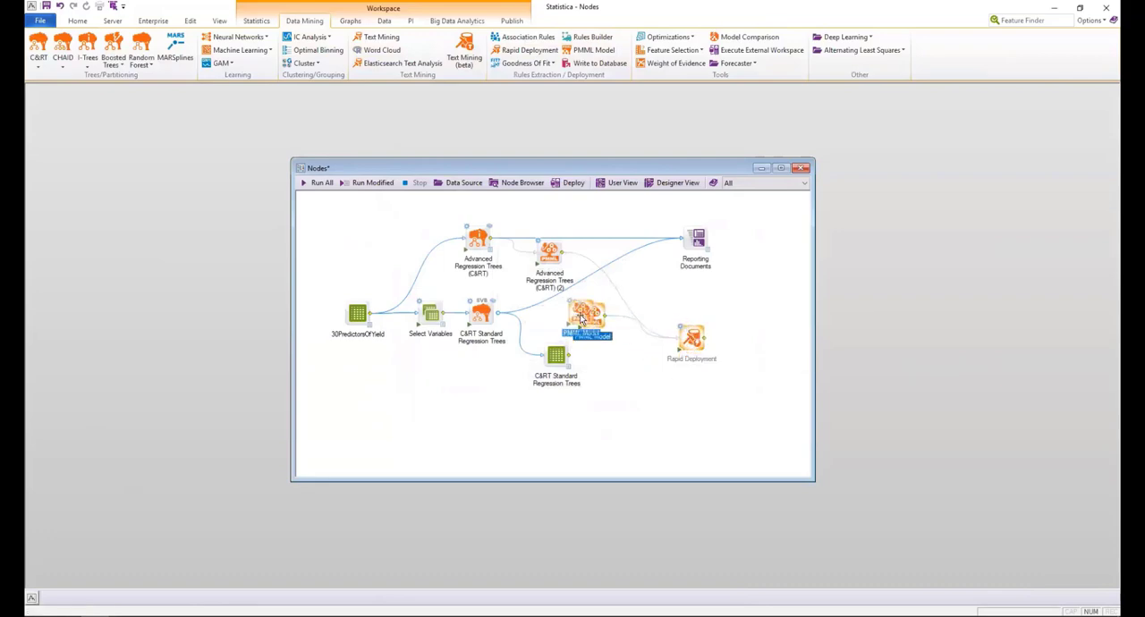
mouse_move(369, 314)
left_mouse_down()
mouse_move(648, 357)
mouse_move(679, 347)
left_mouse_up()
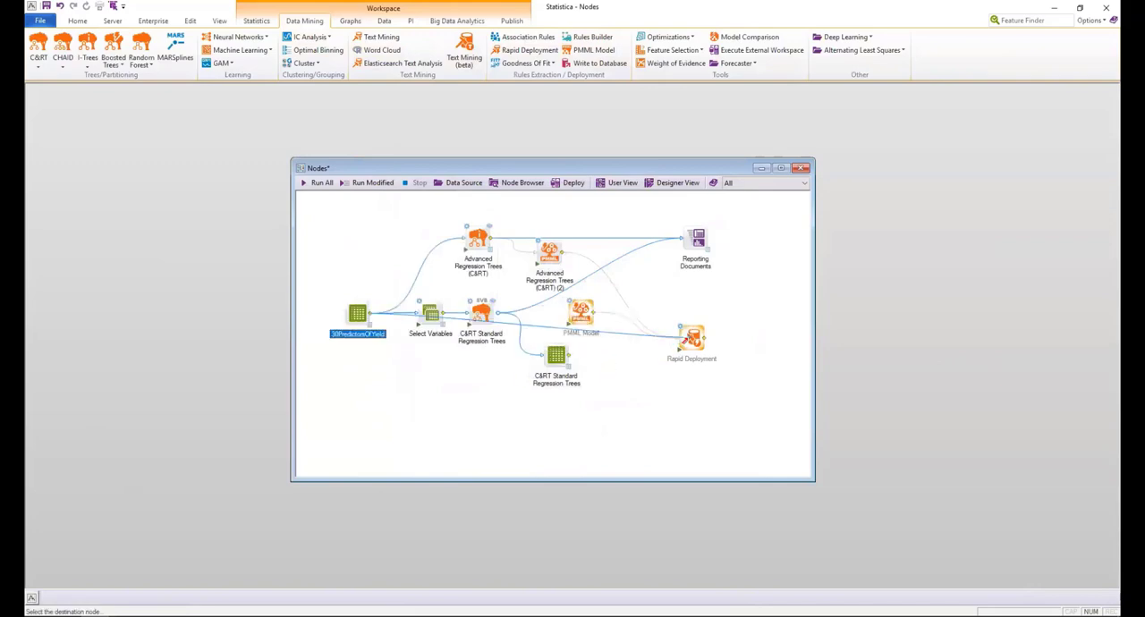
Run the Rapid Deployment node and view all columns of its deployment summary with both models' predictions and residuals.
left_click(680, 350)
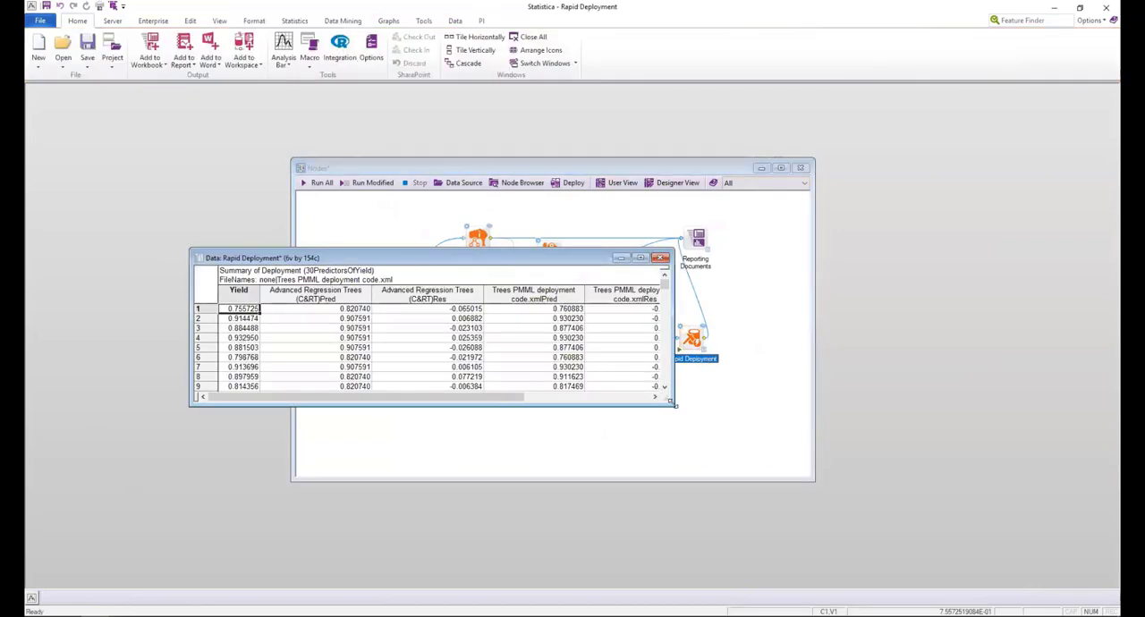
left_click_drag(676, 405, 934, 489)
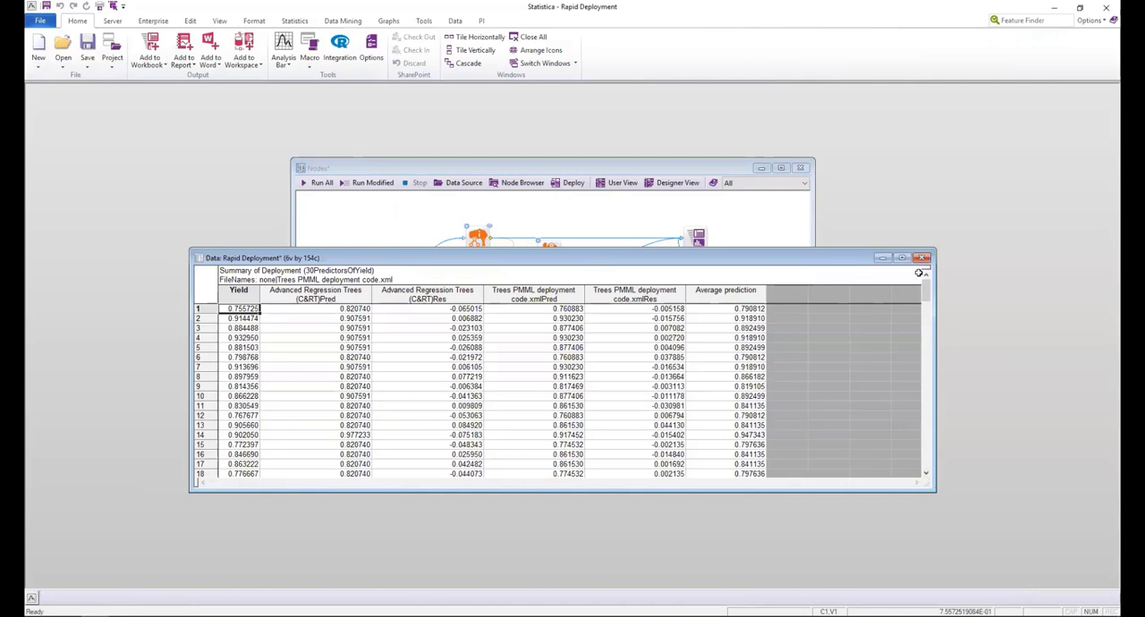
left_click(923, 258)
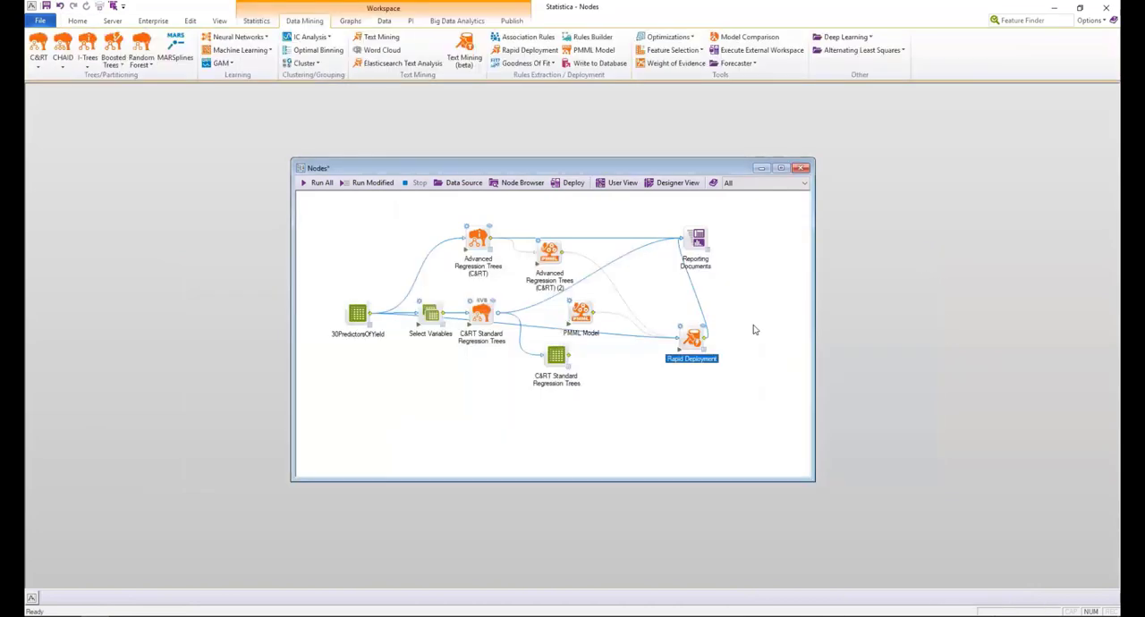
Add an R Node fed by 30PredictorsOfYield and place it below the Select Variables node.
left_click(356, 317)
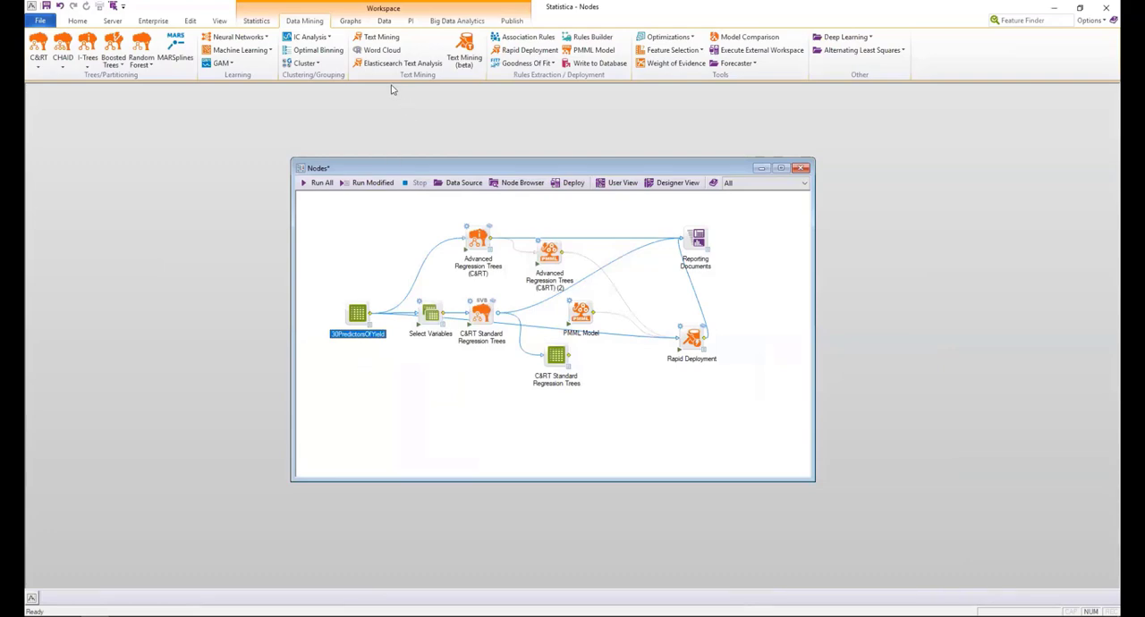
left_click(452, 21)
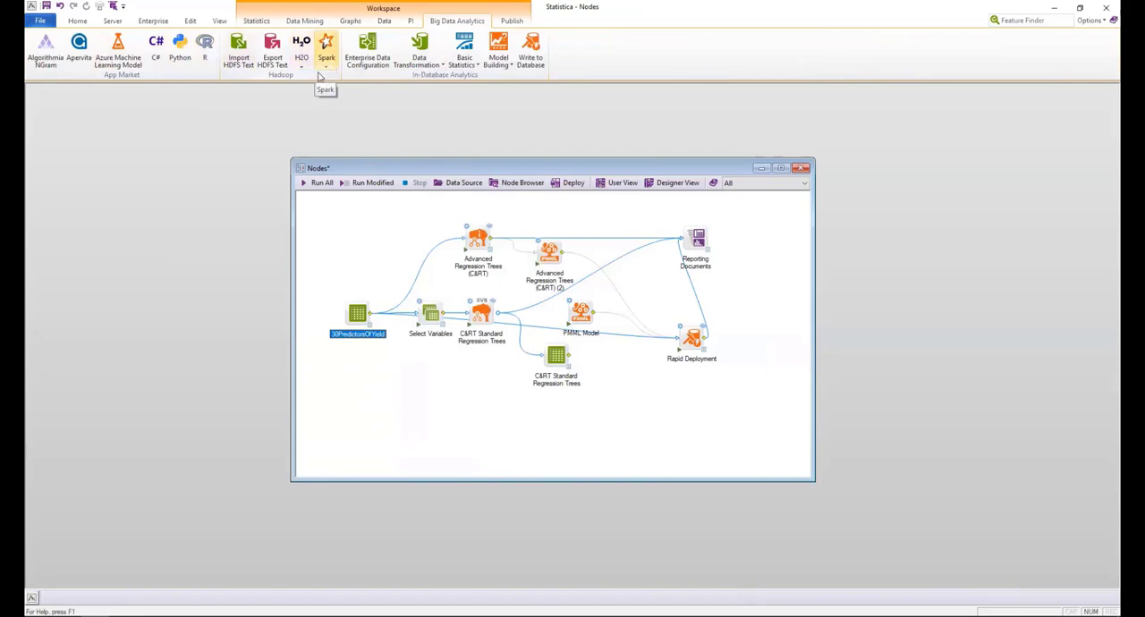
left_click(204, 45)
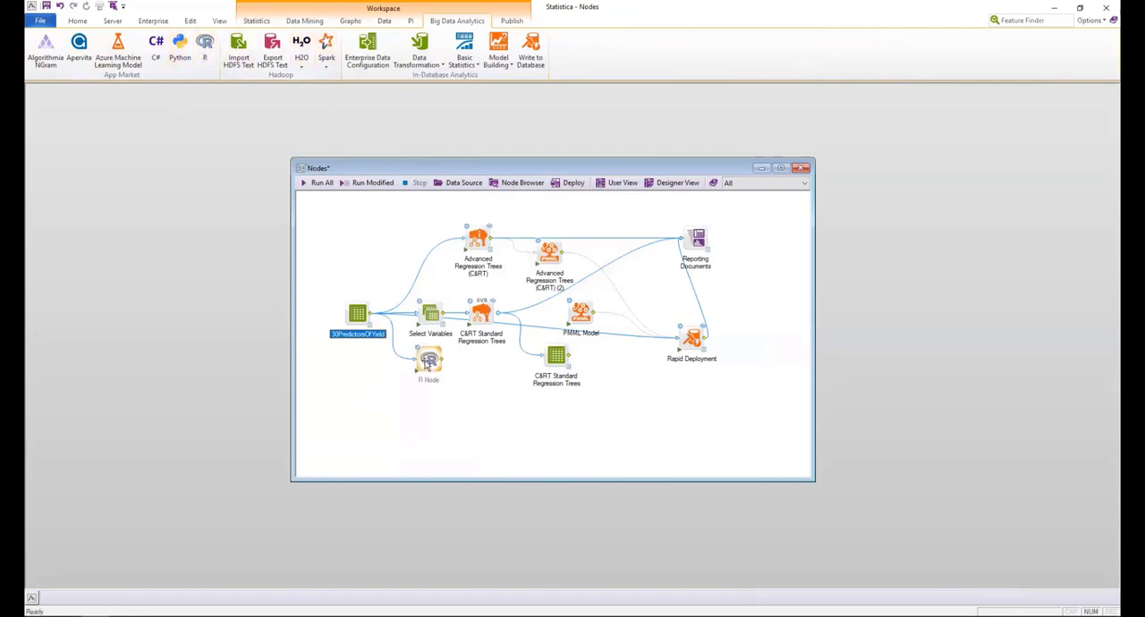
left_click_drag(428, 360, 436, 404)
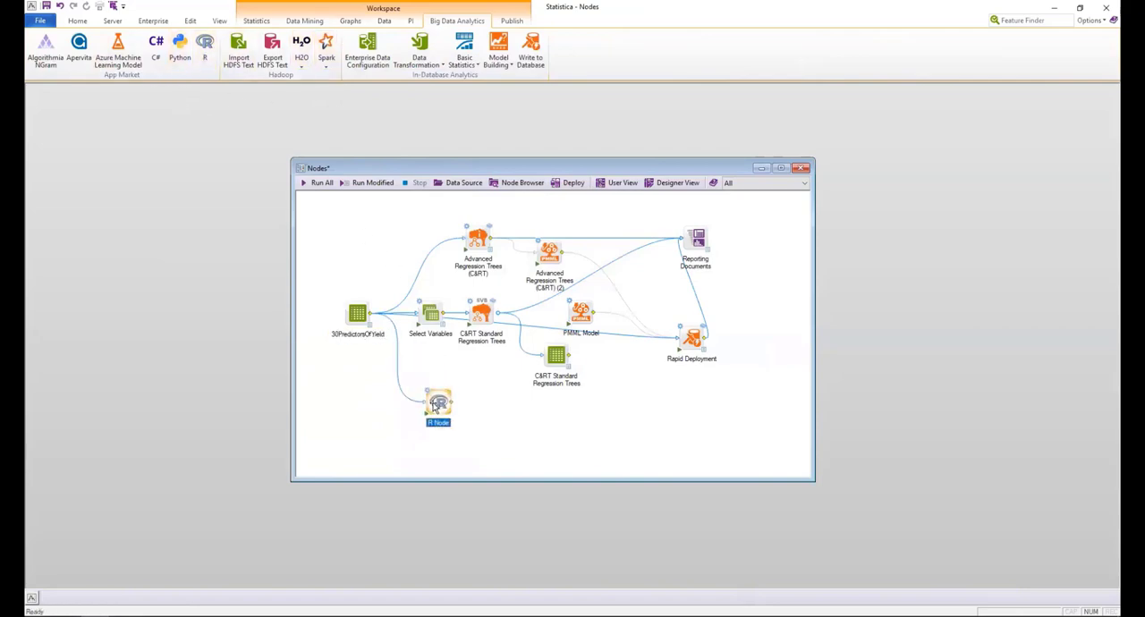
Examine the R Node's parameters, full template code and available languages, keeping R as the language, and close its settings.
double_click(435, 404)
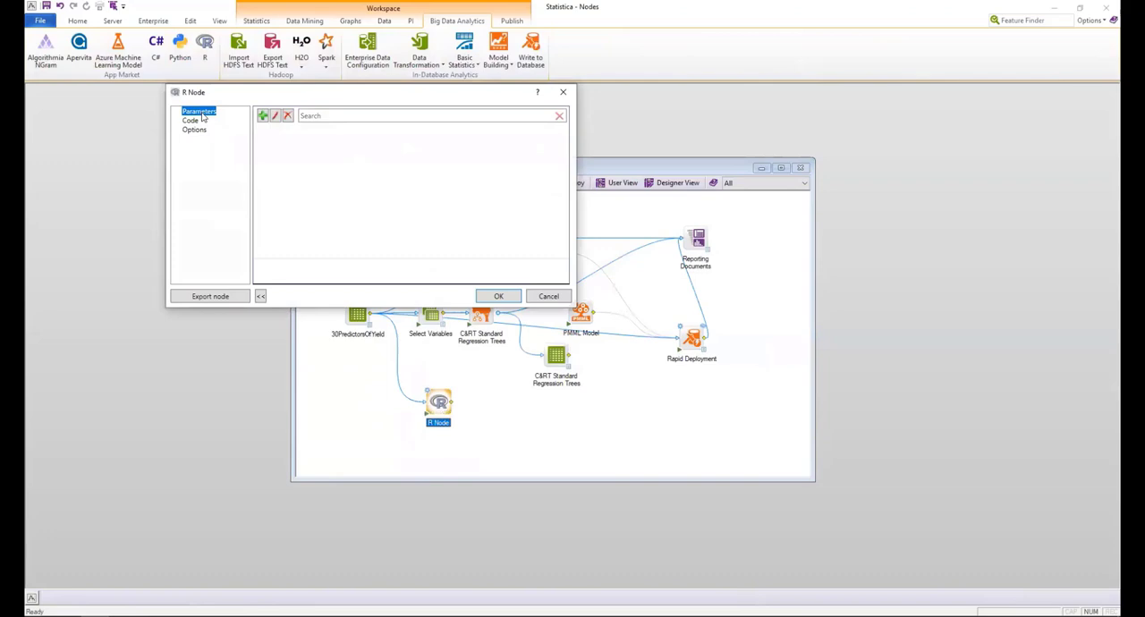
left_click(312, 114)
left_click(192, 121)
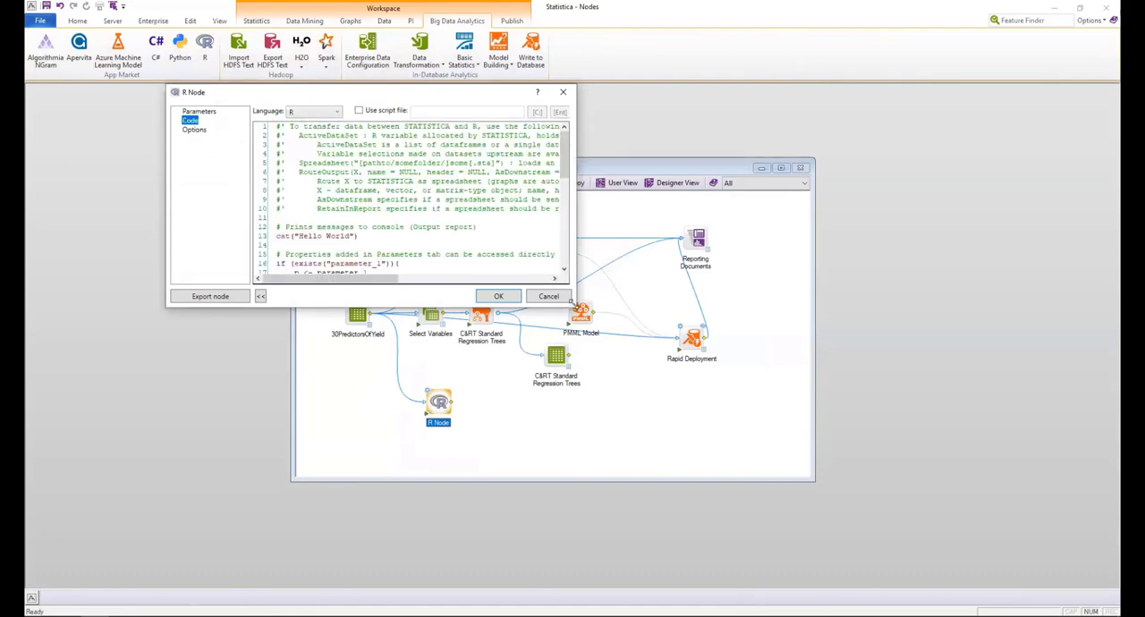
left_click_drag(570, 303, 973, 521)
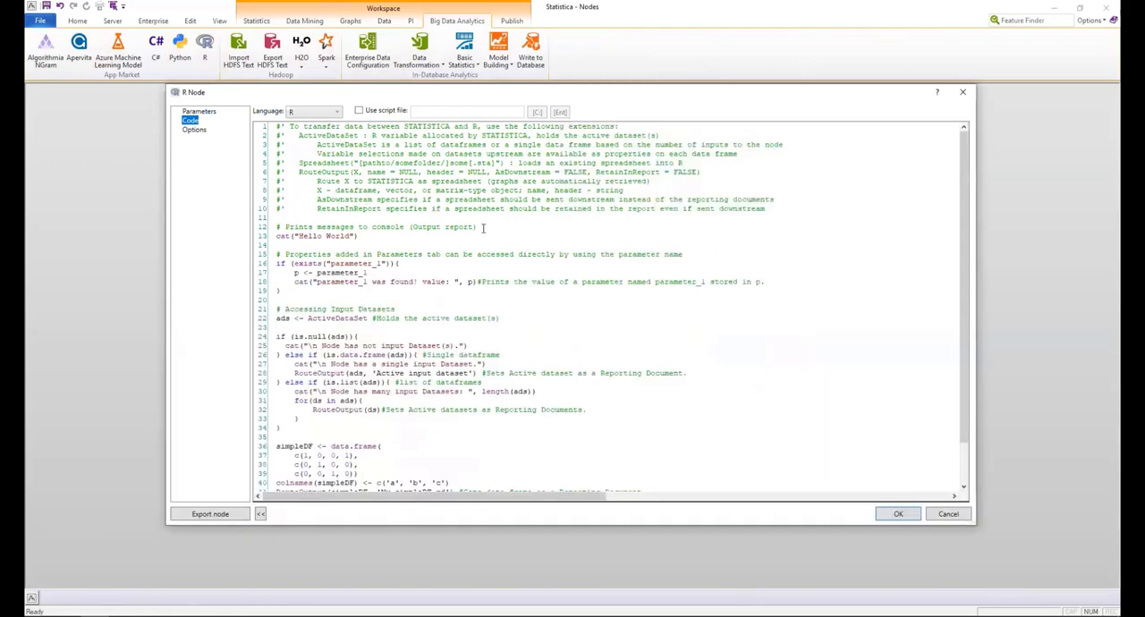
left_click(334, 114)
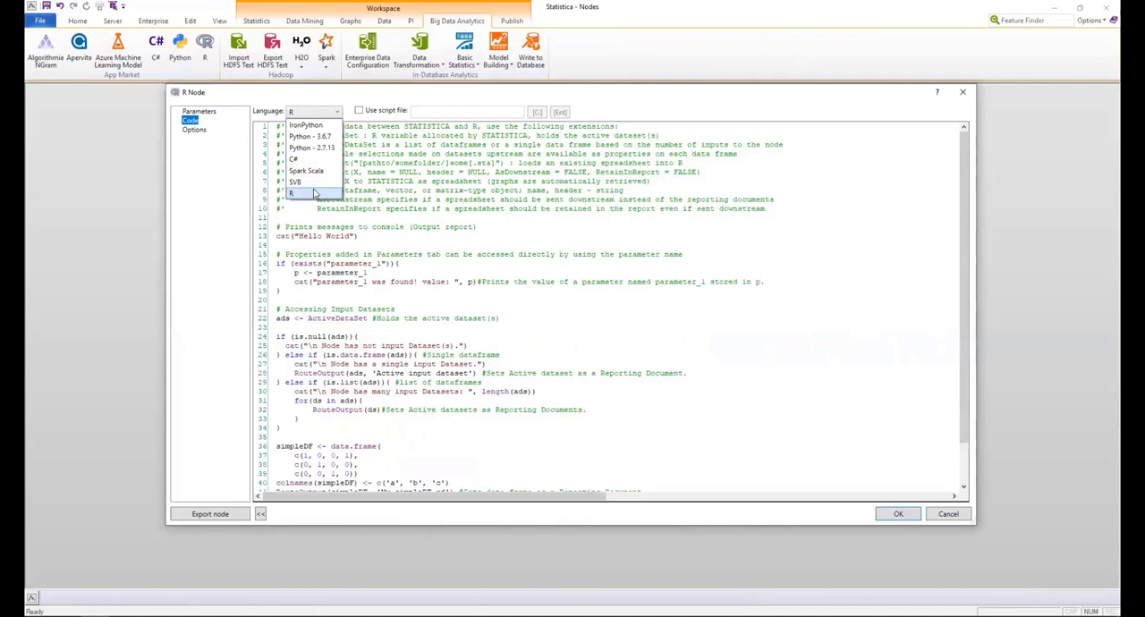
left_click(314, 193)
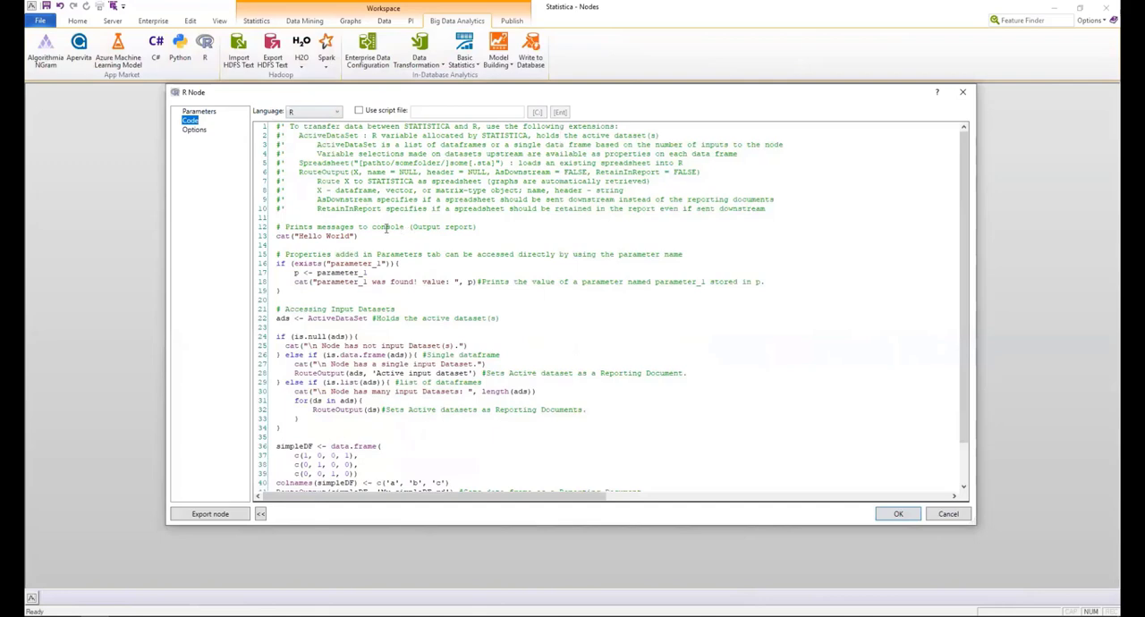
left_click(962, 92)
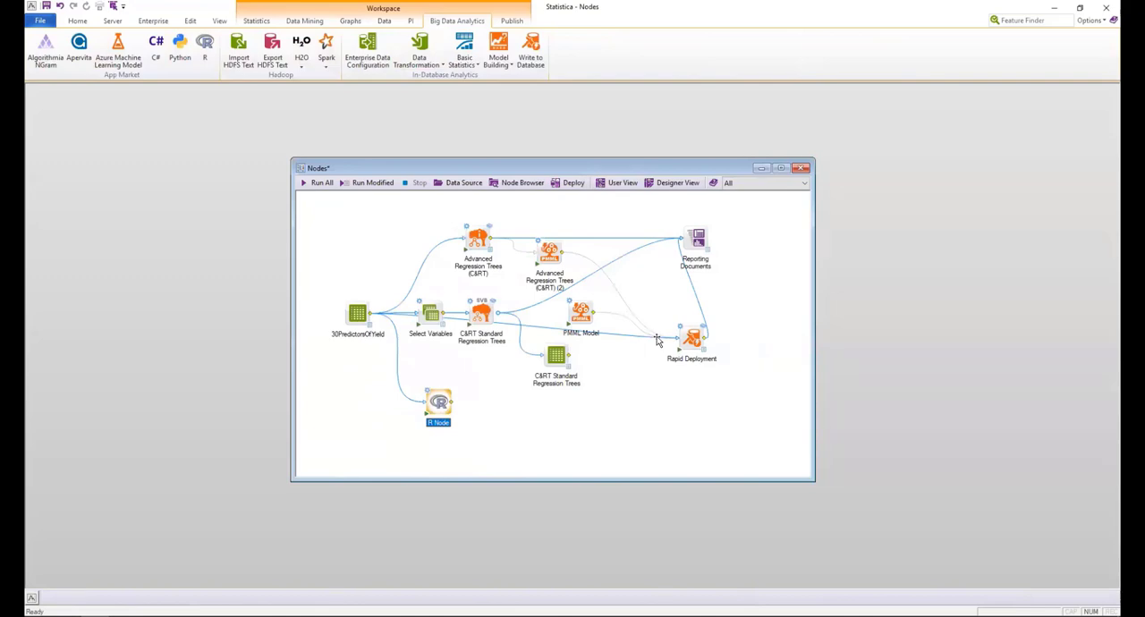
Highlight the Advanced Regression Trees, C&RT Standard Regression Trees and R Node in turn, and switch to the PowerPoint slide show.
left_click(478, 238)
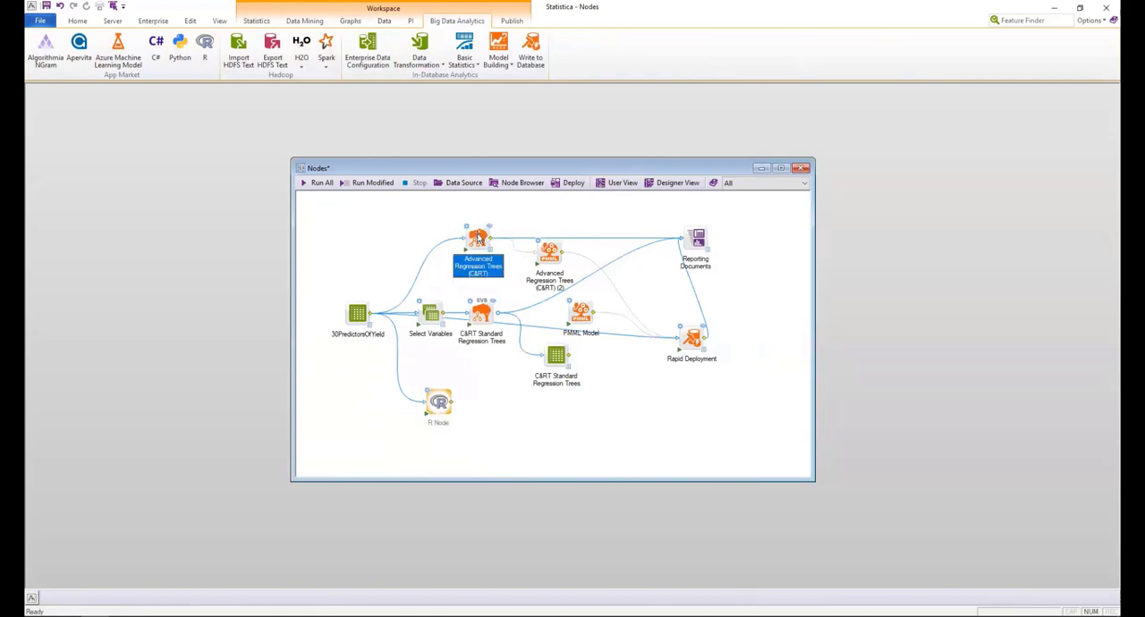
left_click(480, 314)
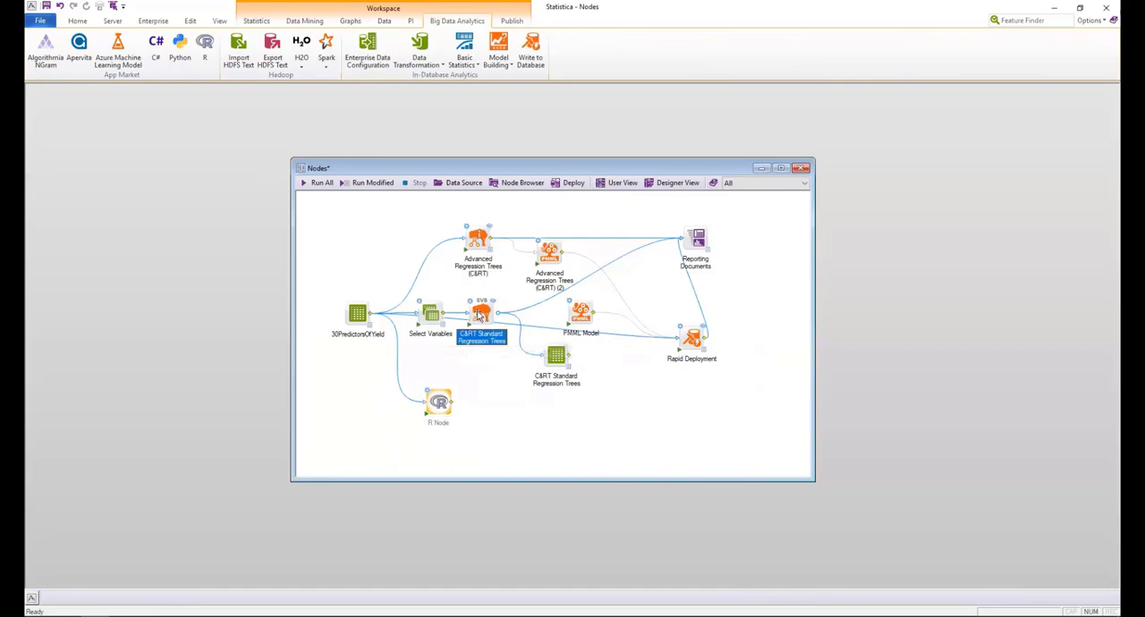
left_click(440, 400)
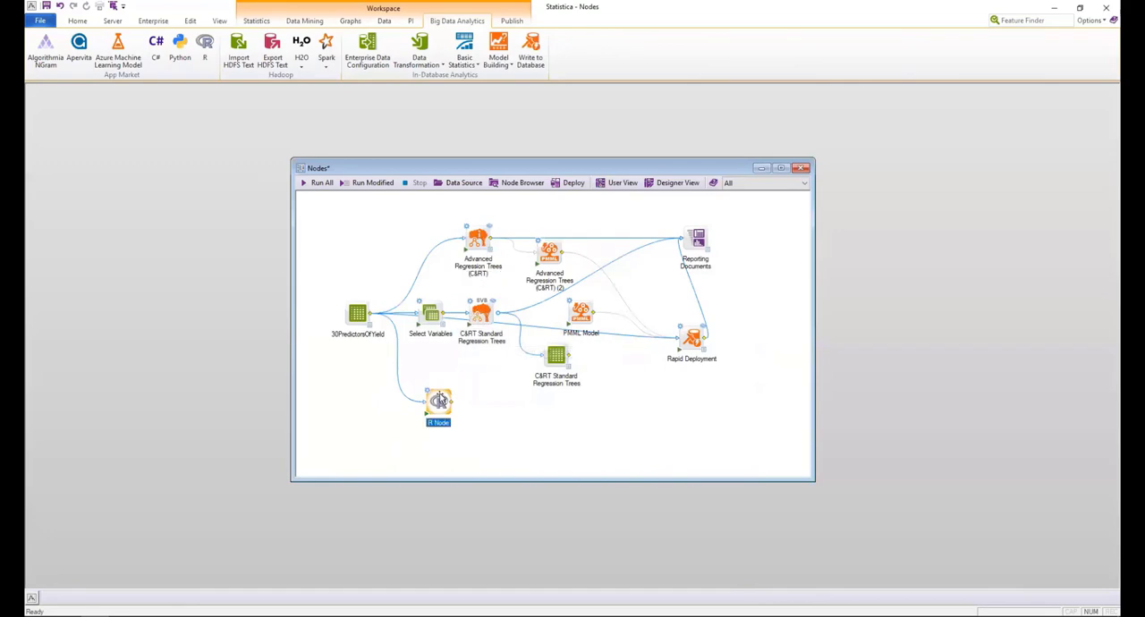
key("alt+Tab")
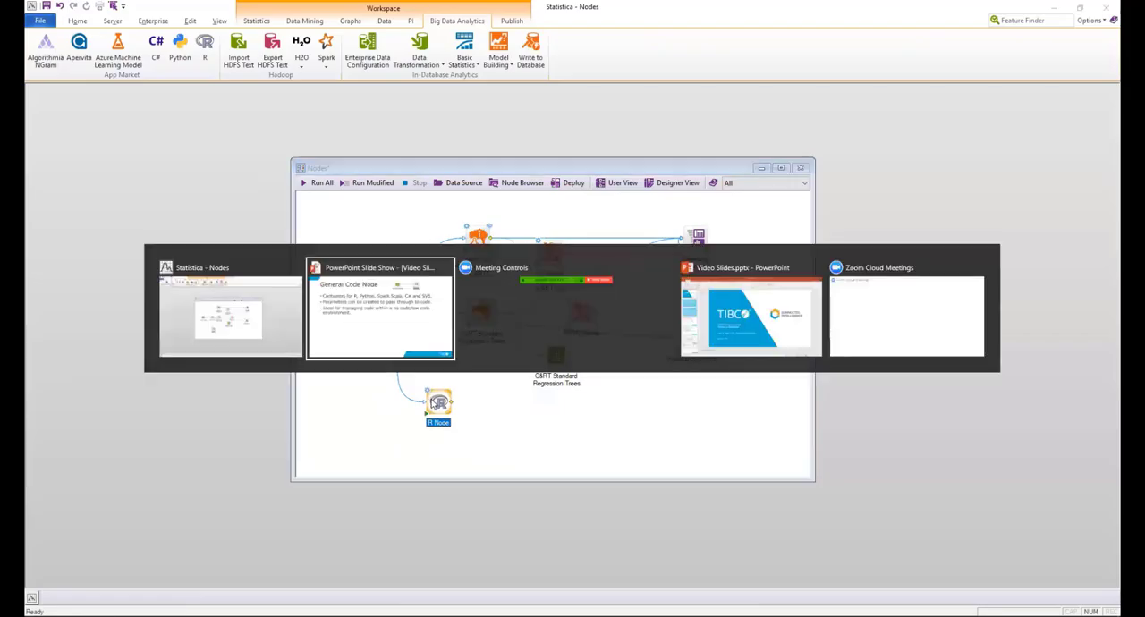